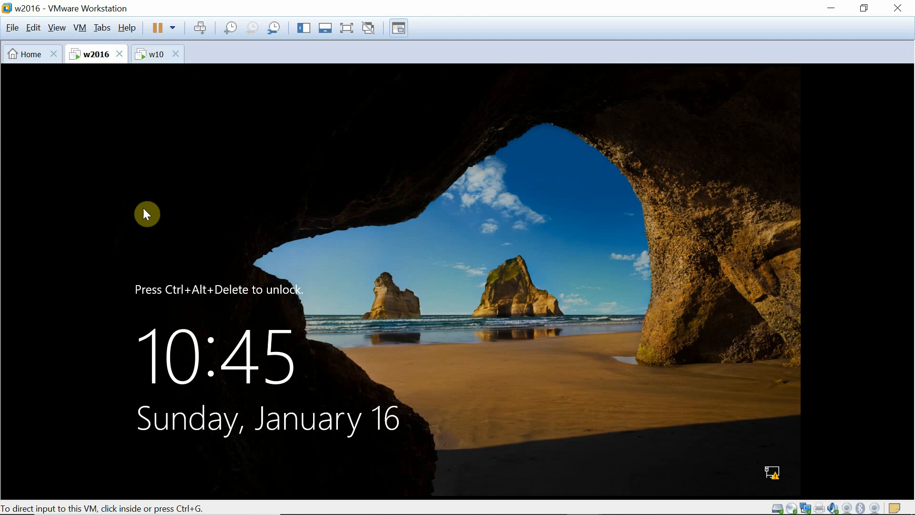
Step: Set the w2016 virtual machine's network adapter to Bridged and apply the settings
key(ctrl+d)
click(313, 153)
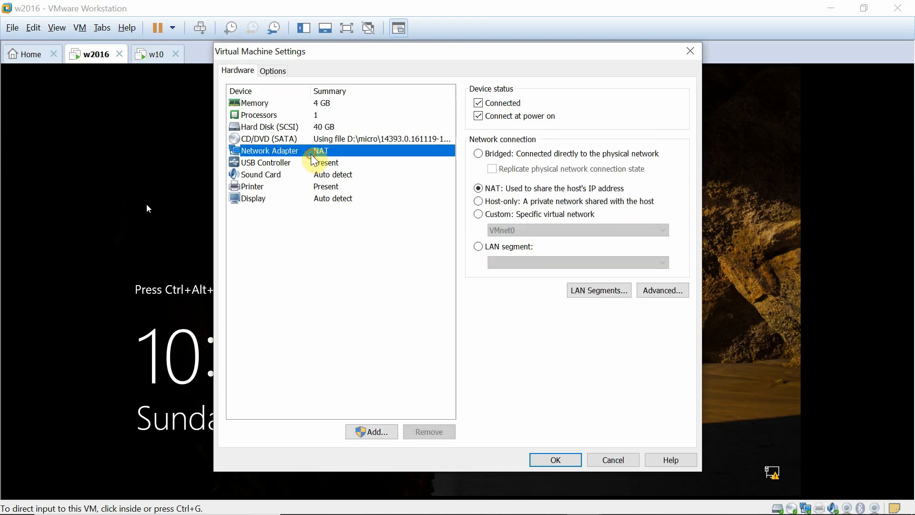
click(485, 154)
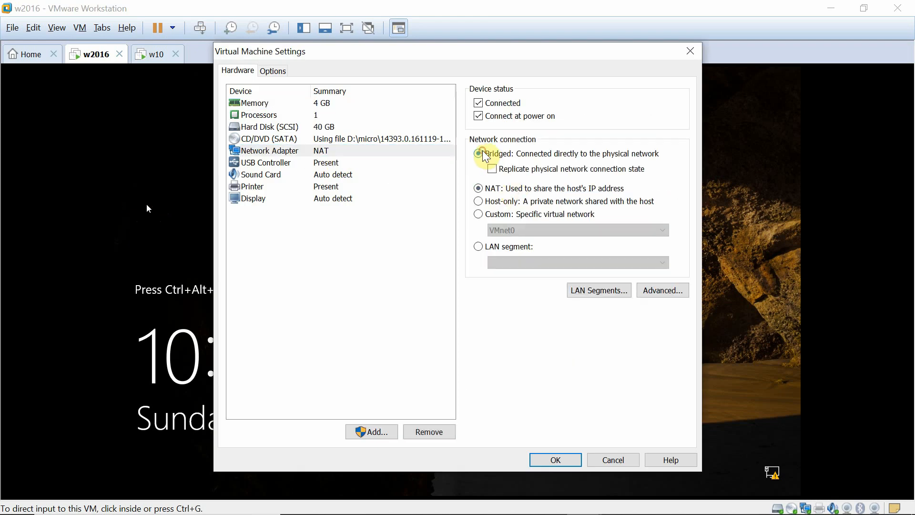
click(558, 460)
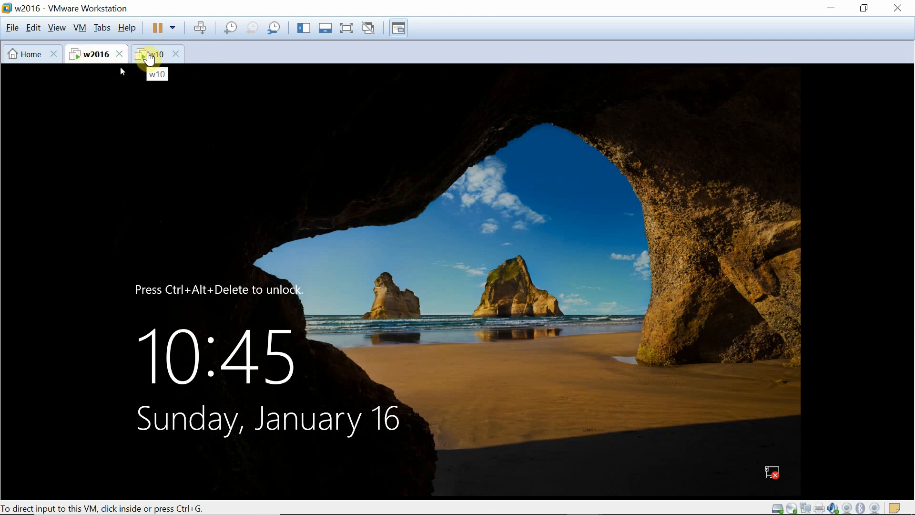
Step: Set the w10 virtual machine's network adapter to Bridged and bring up its sign-in screen
click(148, 56)
right_click(146, 54)
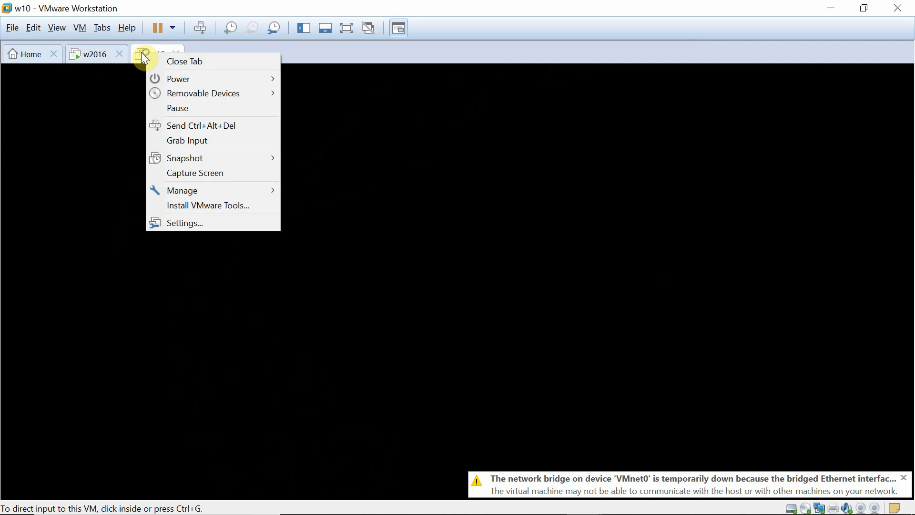
click(191, 222)
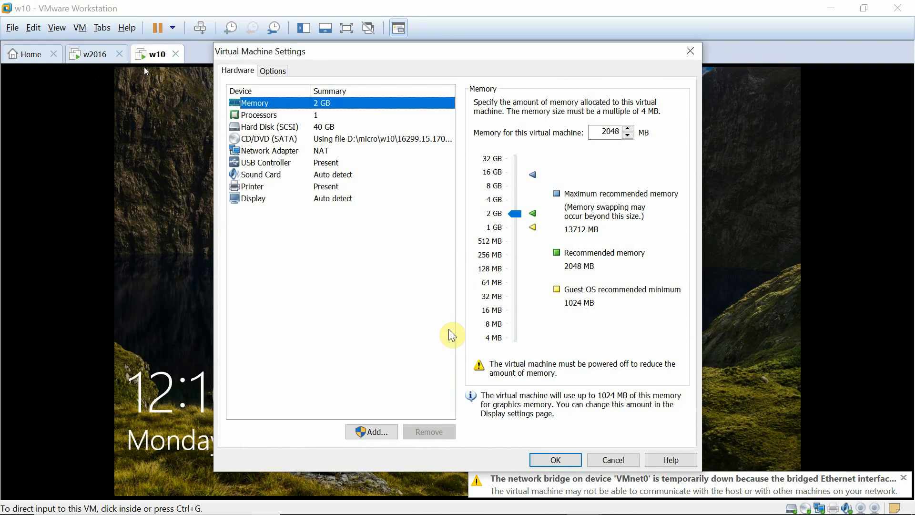
click(269, 151)
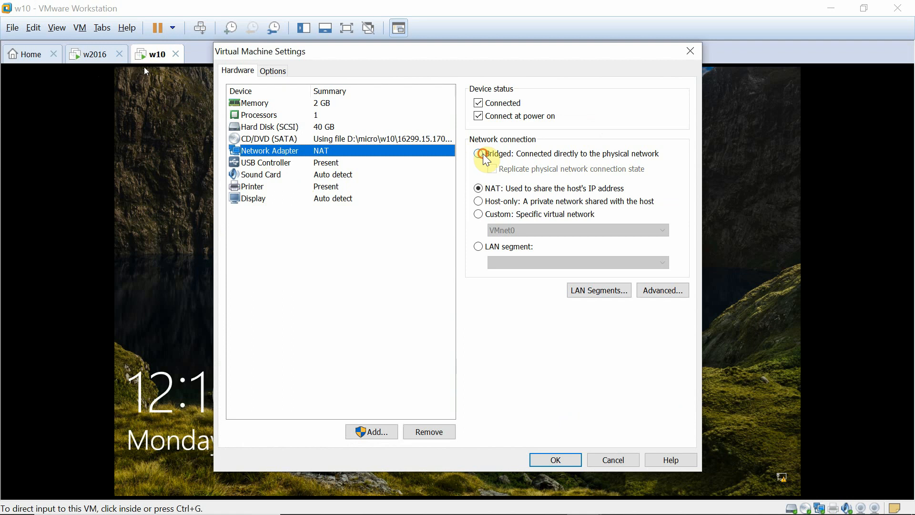
click(478, 153)
click(555, 461)
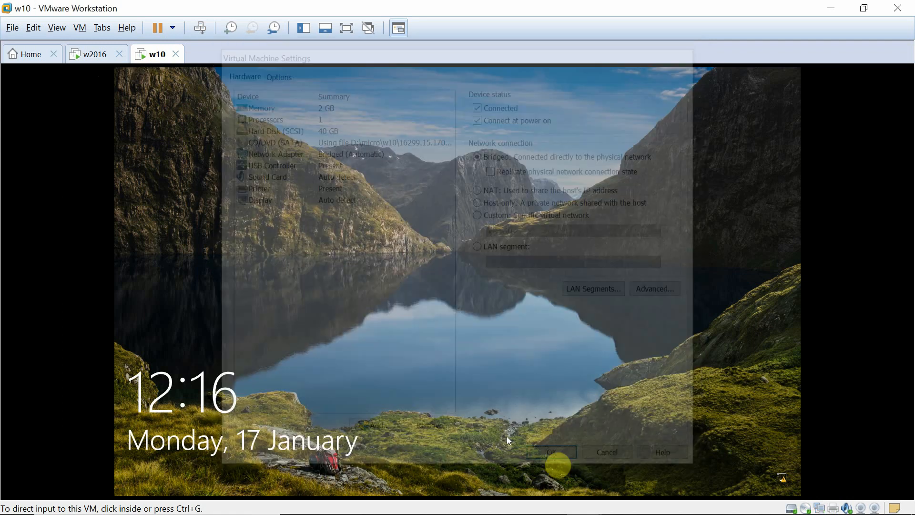
click(251, 260)
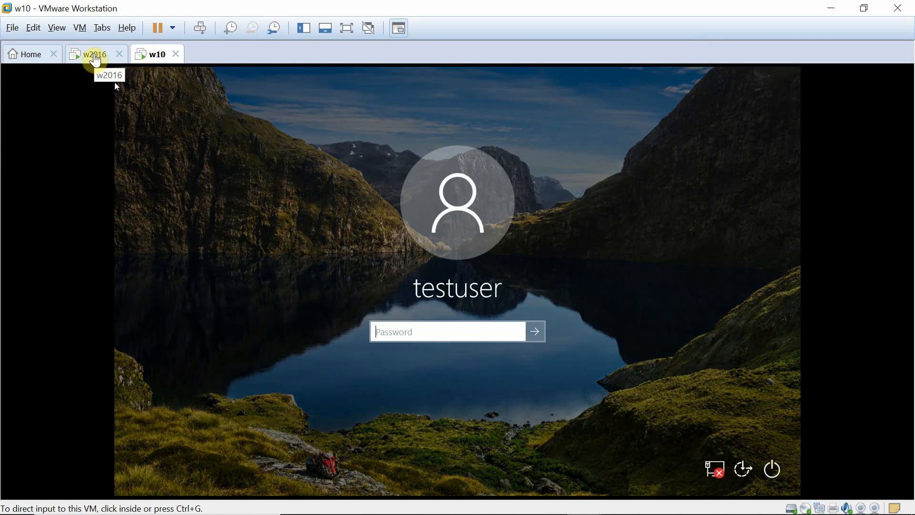
Step: Unlock the w2016 virtual machine and sign in as Administrator with the account password
click(92, 53)
click(280, 317)
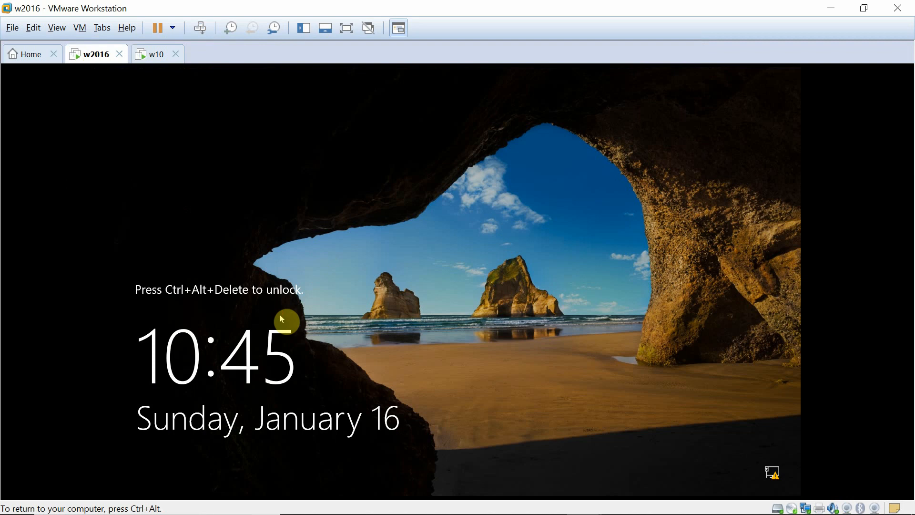
key(ctrl+alt+Insert)
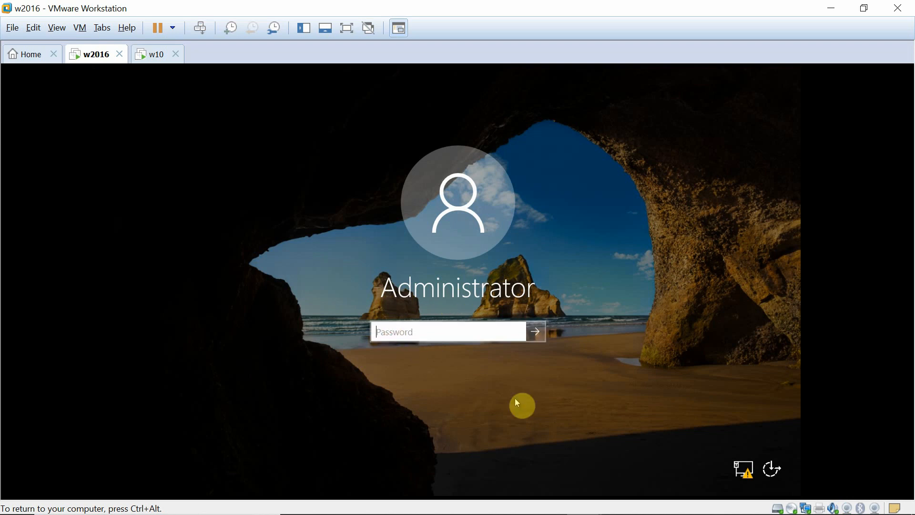
text(•••••)
key(BackSpace)
key(BackSpace)
key(BackSpace)
key(BackSpace)
key(BackSpace)
text(•••••••••)
key(Return)
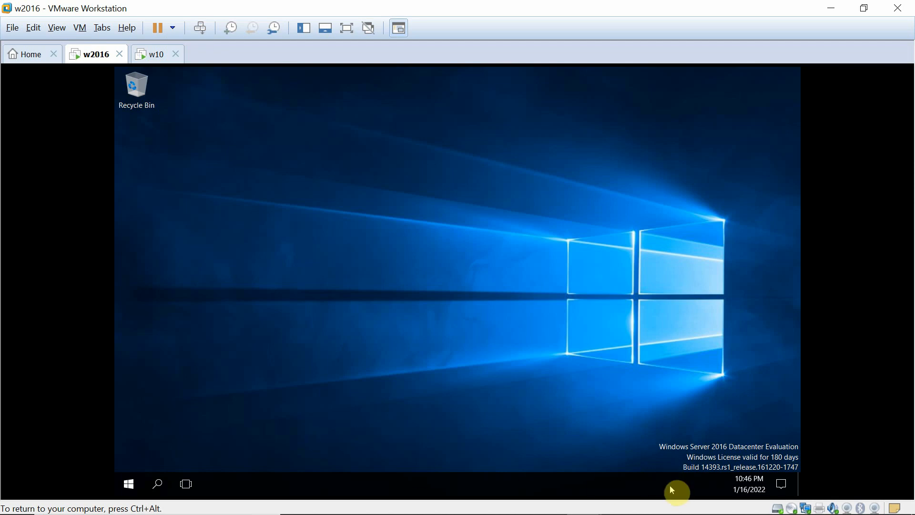
Step: Check the w10 virtual machine's sign-in screen and return to w2016
click(148, 56)
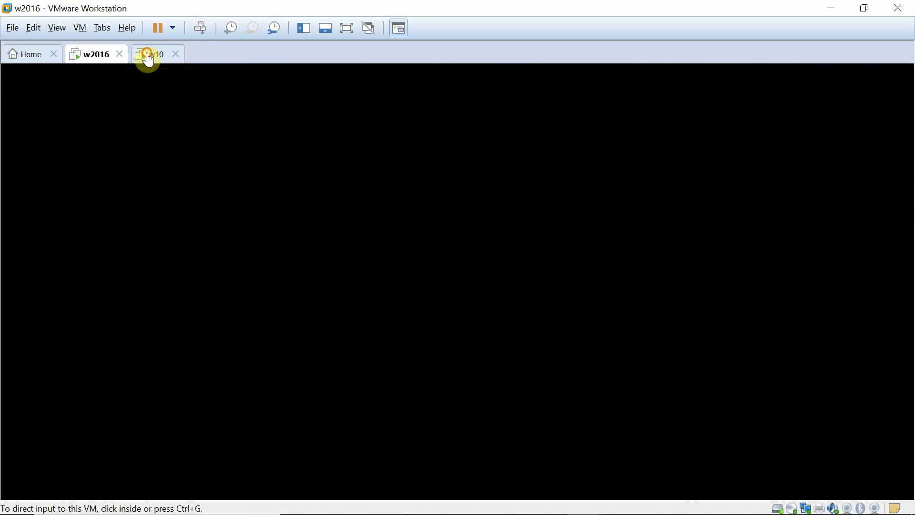
click(368, 345)
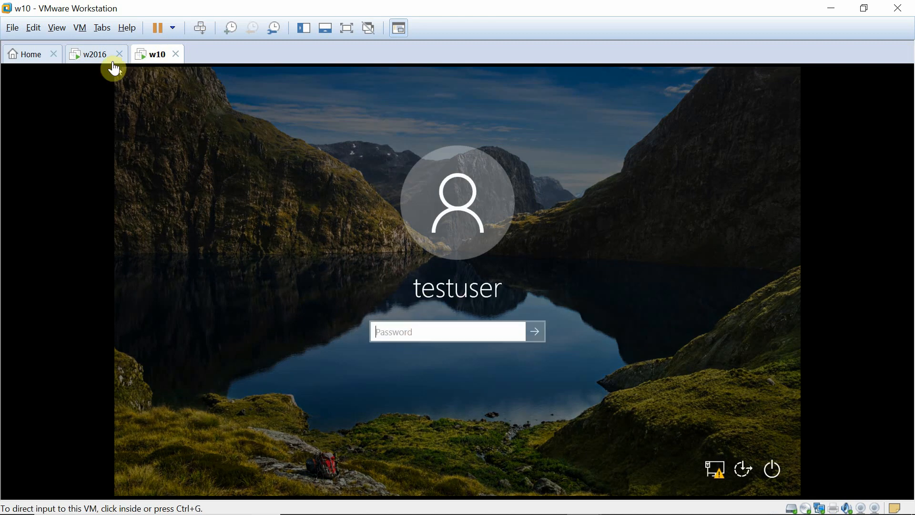
click(90, 56)
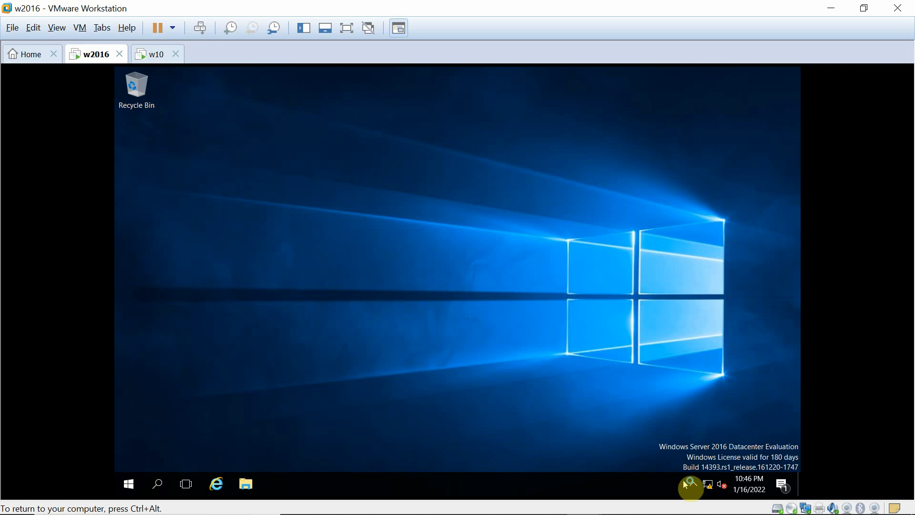
Step: Open the Network and Sharing Center on the w2016 server and show its adapter settings
mouse_move(710, 488)
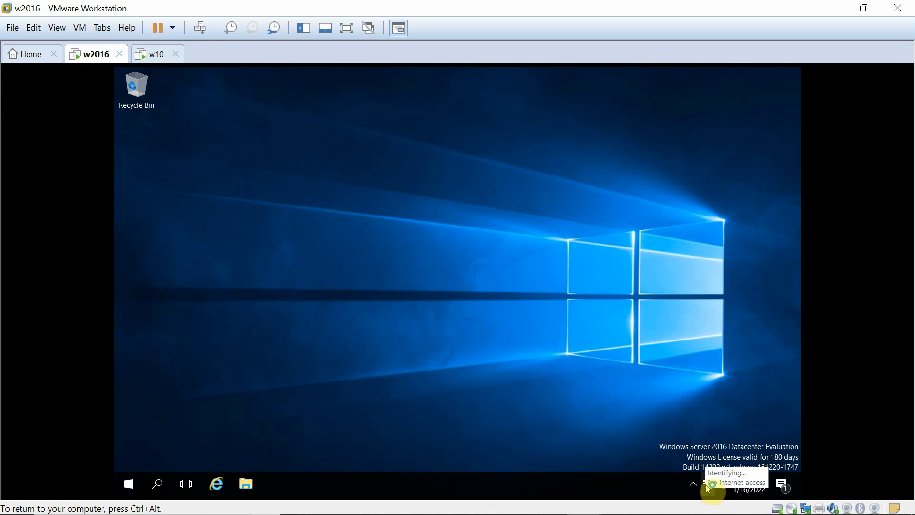
right_click(708, 487)
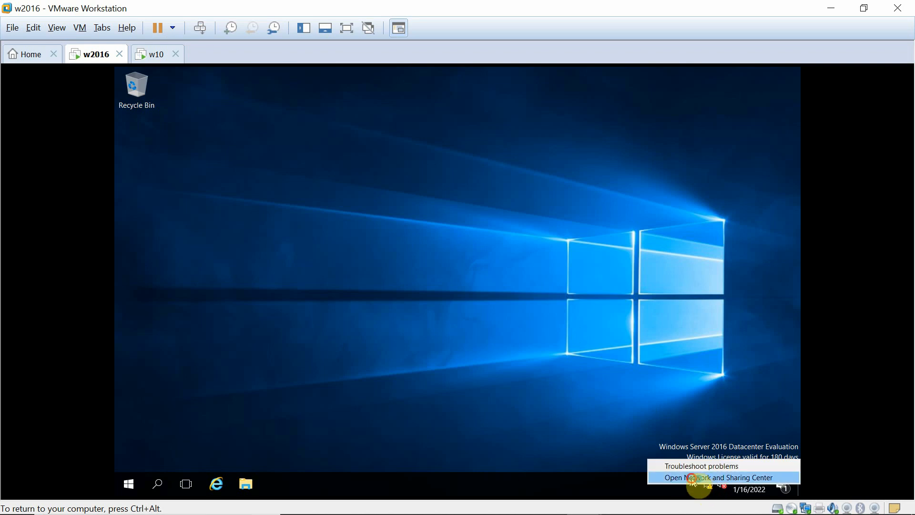
click(692, 478)
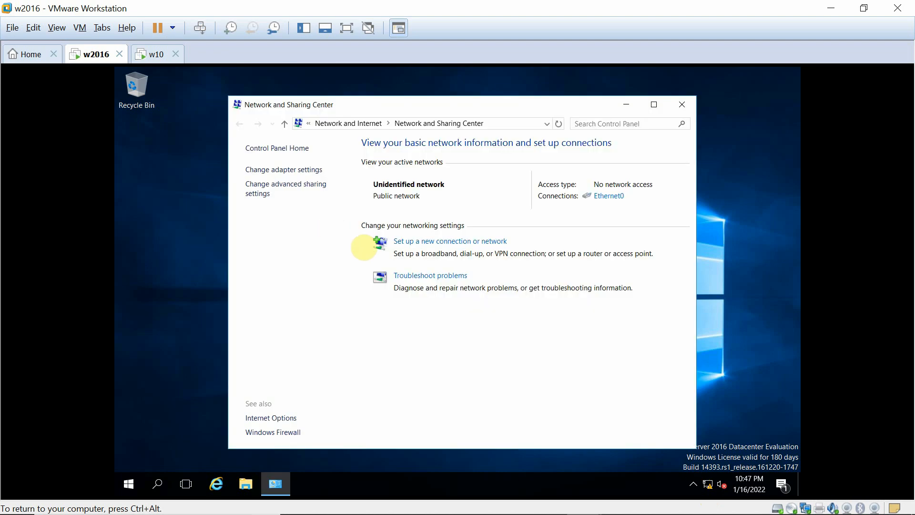
click(265, 171)
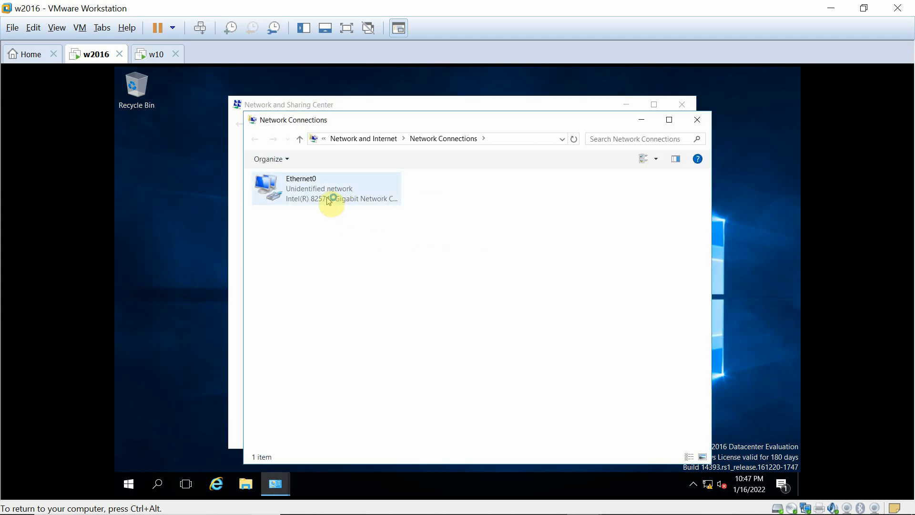
Step: Open the Internet Protocol Version 4 (TCP/IPv4) properties of the Ethernet0 adapter
click(305, 194)
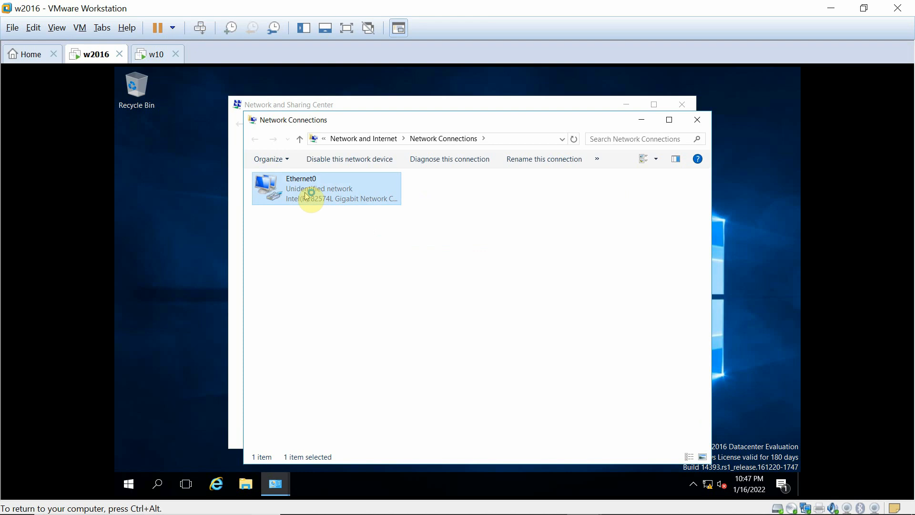
right_click(307, 196)
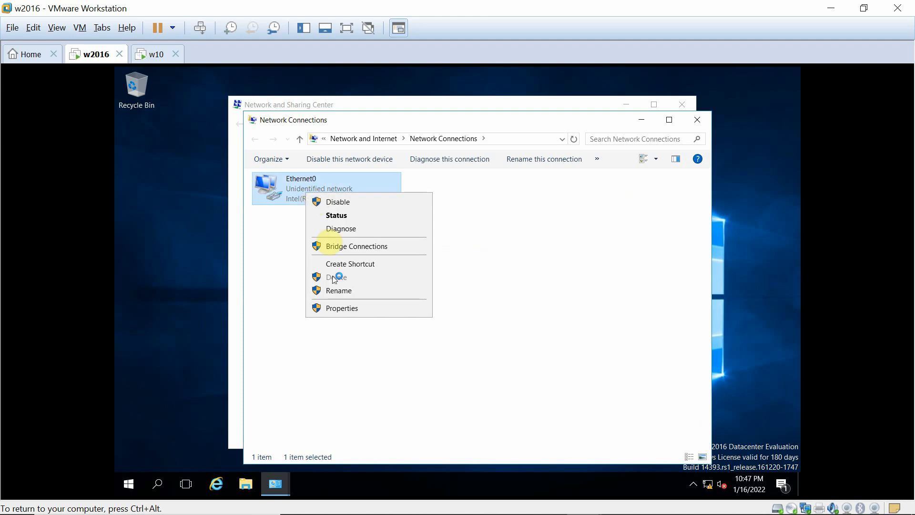
click(339, 311)
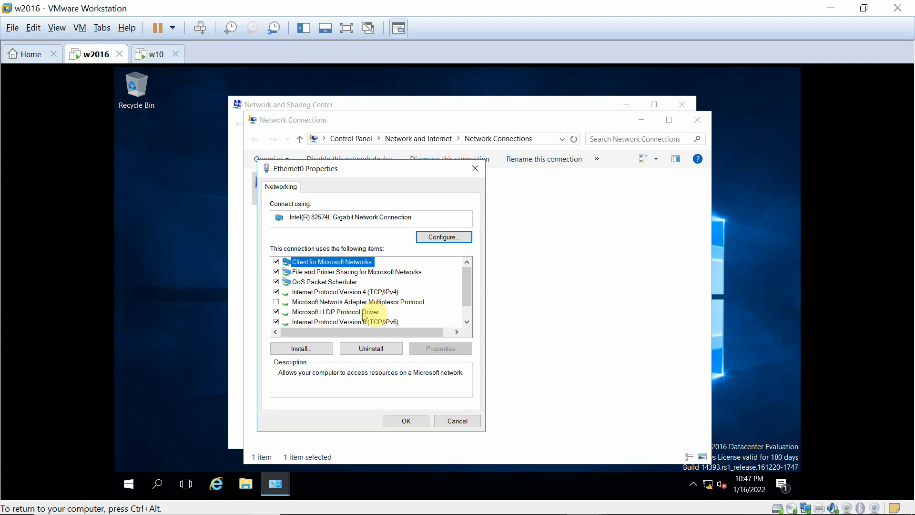
click(375, 292)
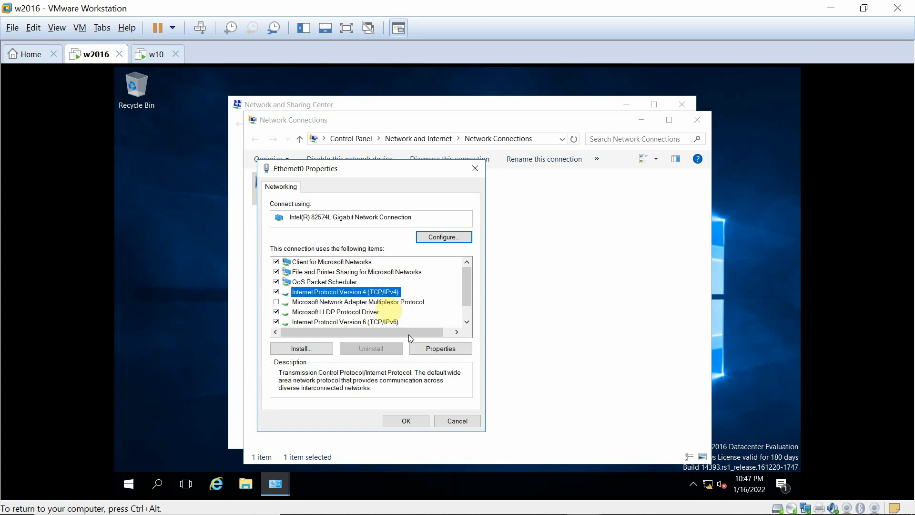
click(442, 349)
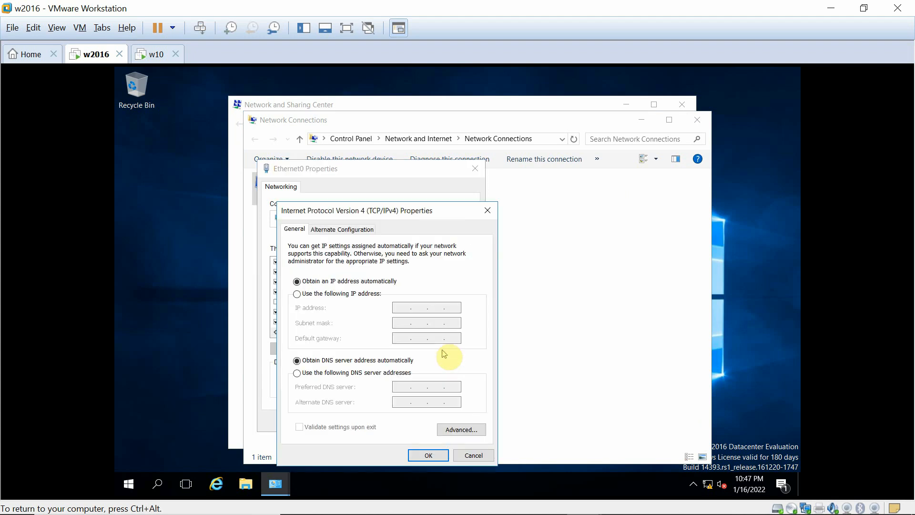
Step: Assign Ethernet0 the static IP address 172.24.0.16 with subnet mask 255.255.0.0, and close the adapter's properties and Network Connections
click(313, 298)
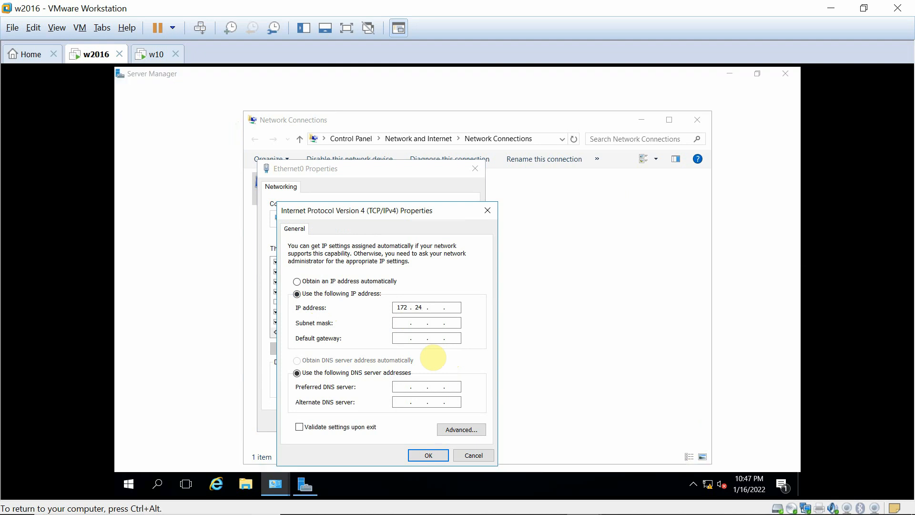
text(0 . )
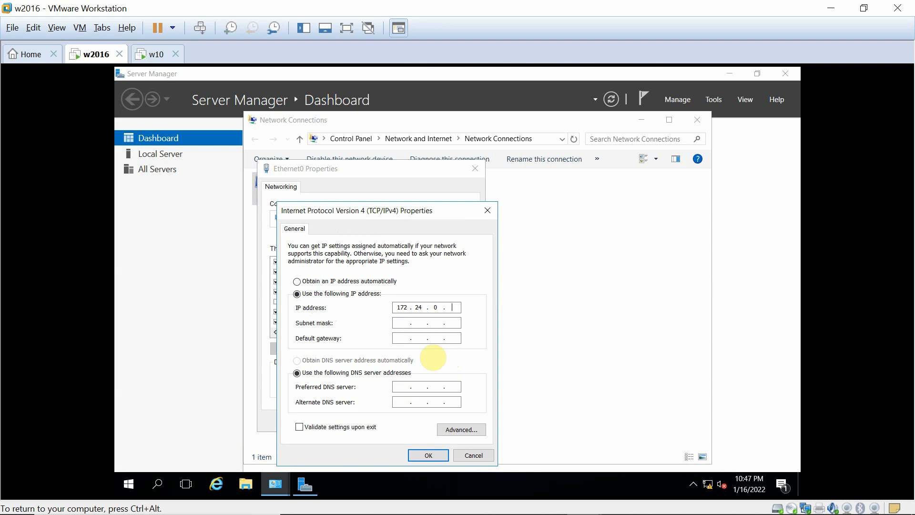
text(16)
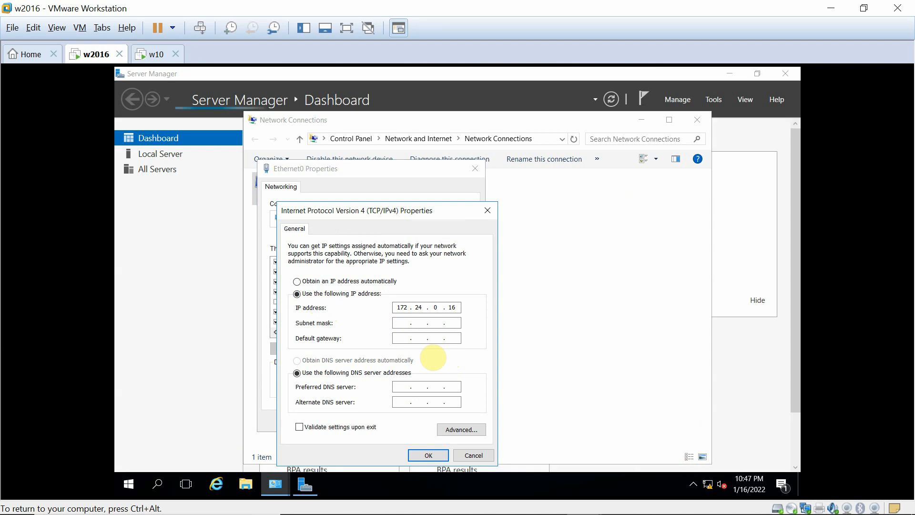
key(Tab)
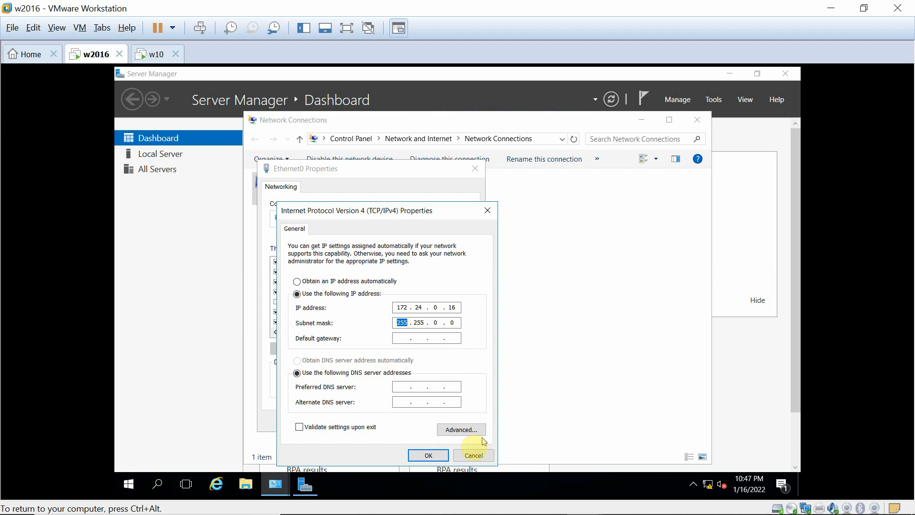
click(422, 456)
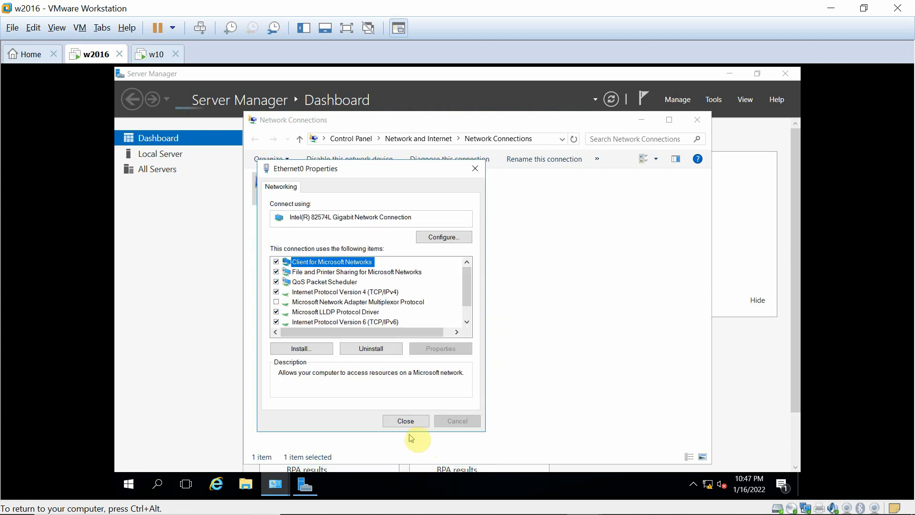
click(408, 422)
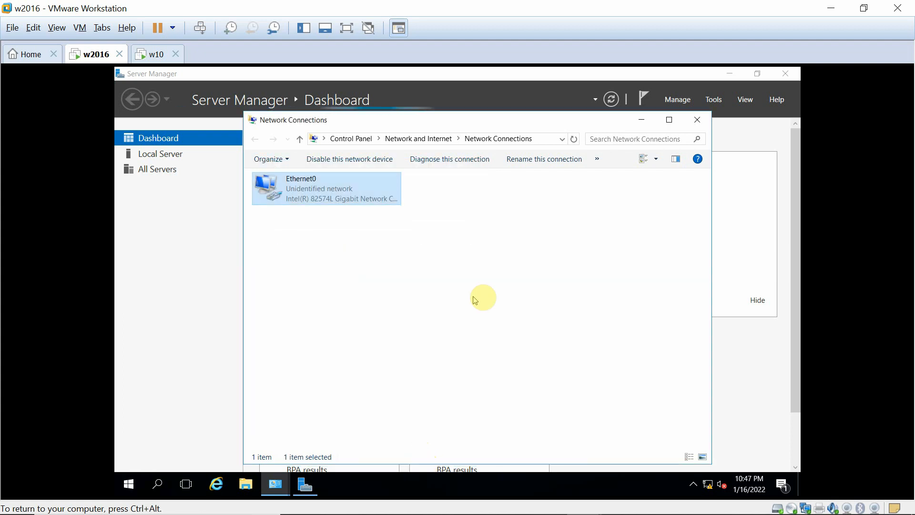
click(697, 123)
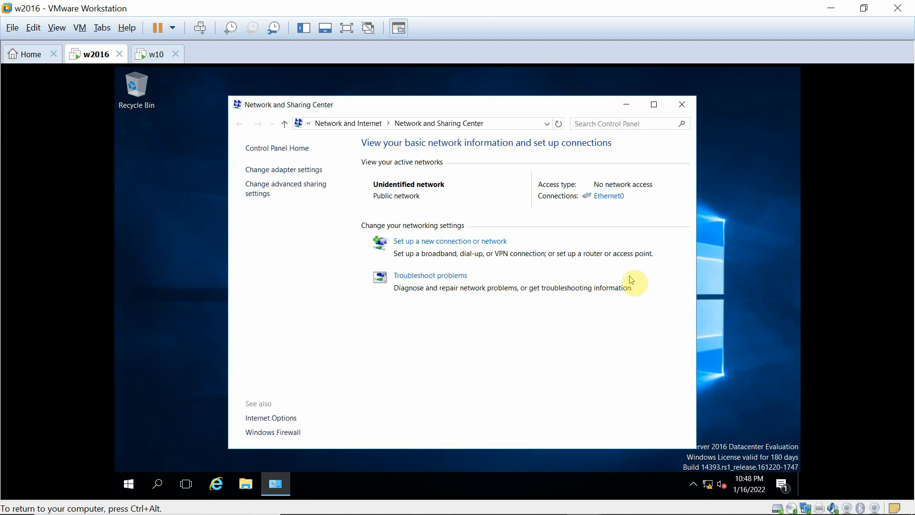
Step: Open the System window for This PC on the w2016 server through File Explorer
click(249, 491)
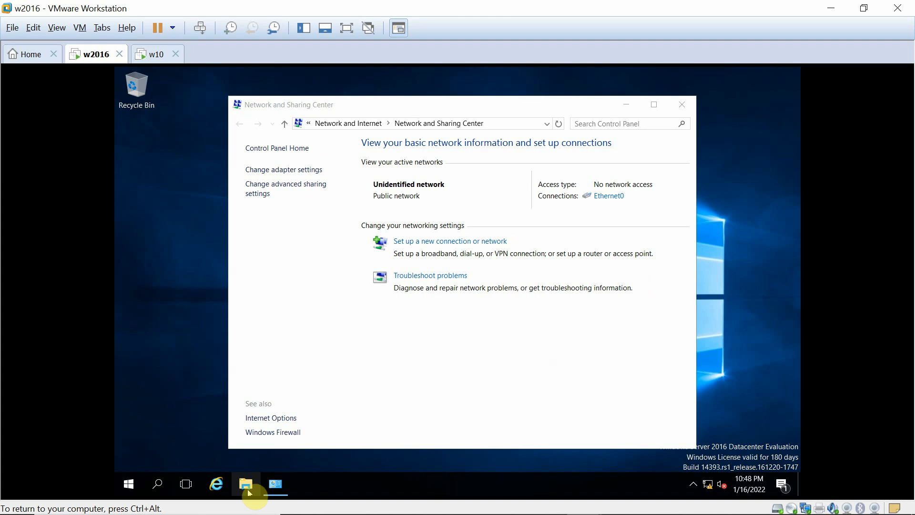
right_click(236, 485)
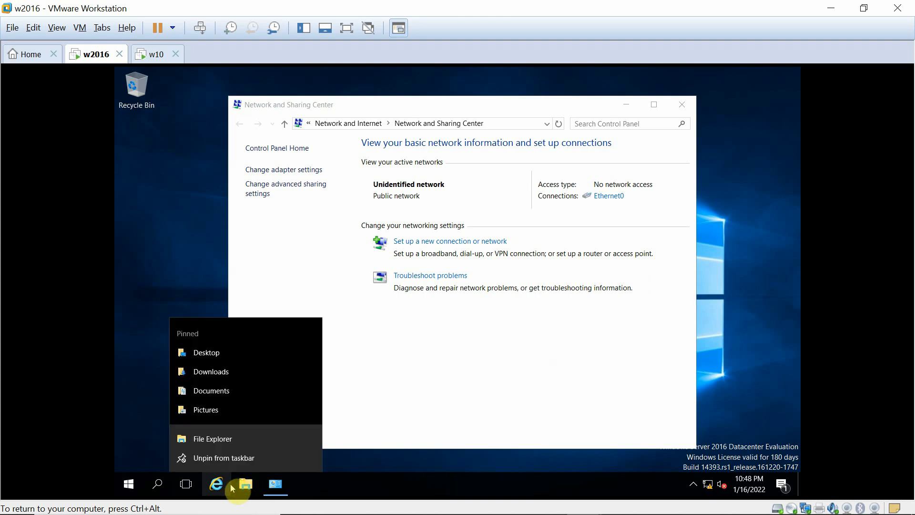
click(230, 441)
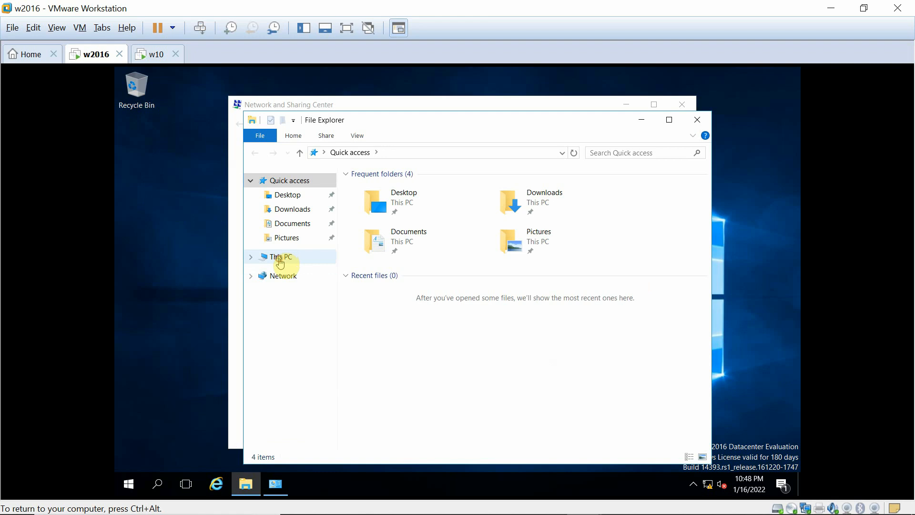
click(280, 259)
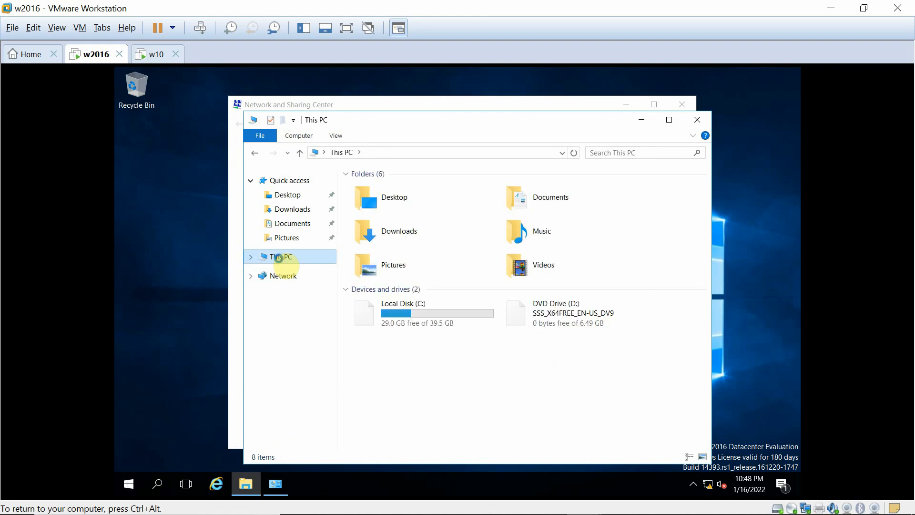
right_click(279, 258)
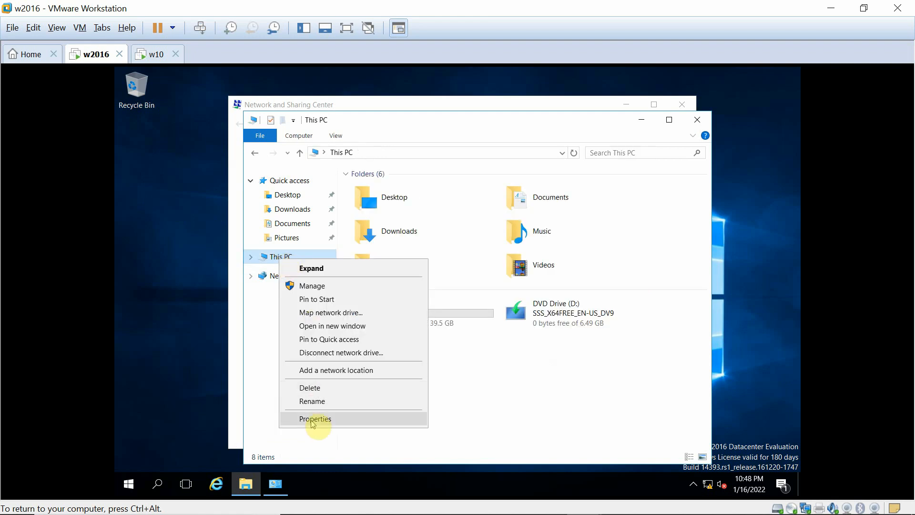
click(313, 420)
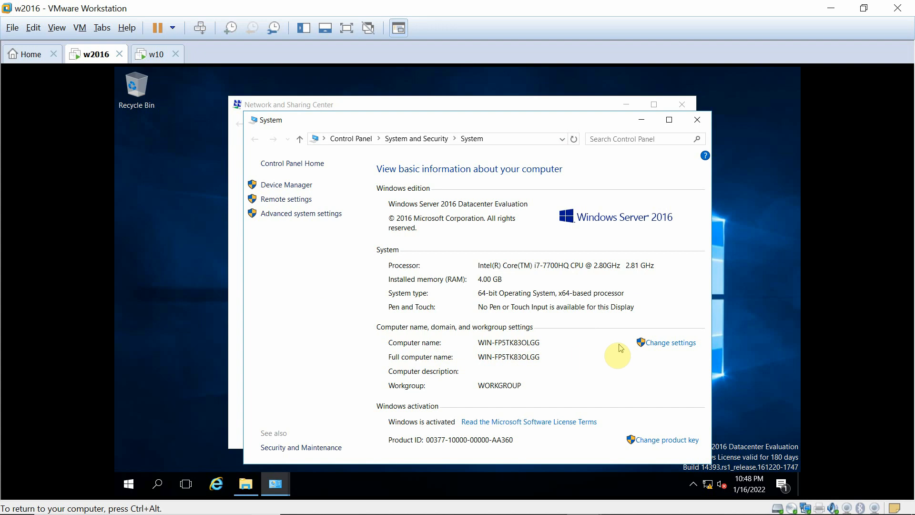
Step: Set the server's computer name to c16 and its workgroup to NET, and restart it to apply the changes
click(670, 344)
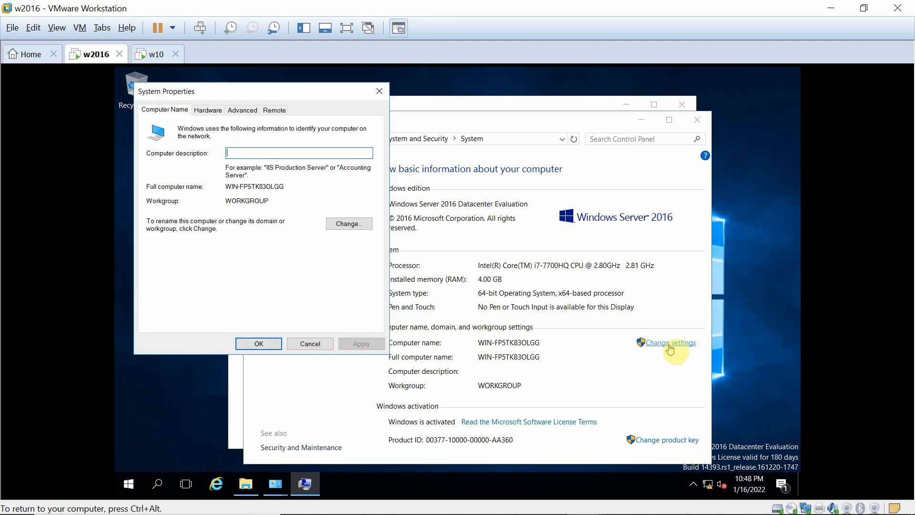
click(349, 224)
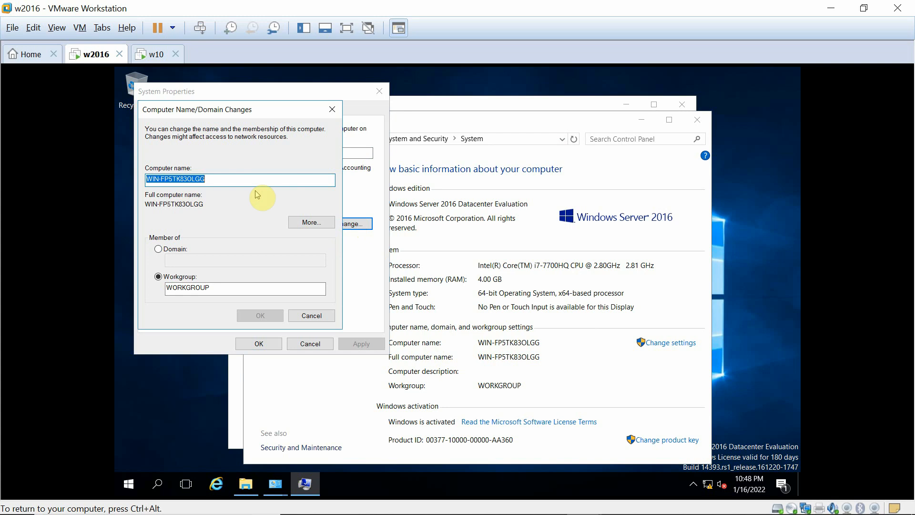
text(c16)
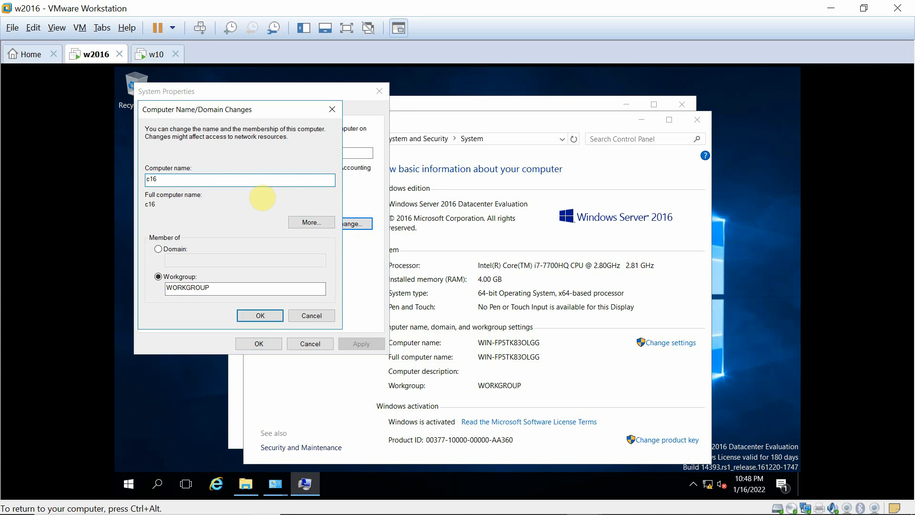
double_click(212, 286)
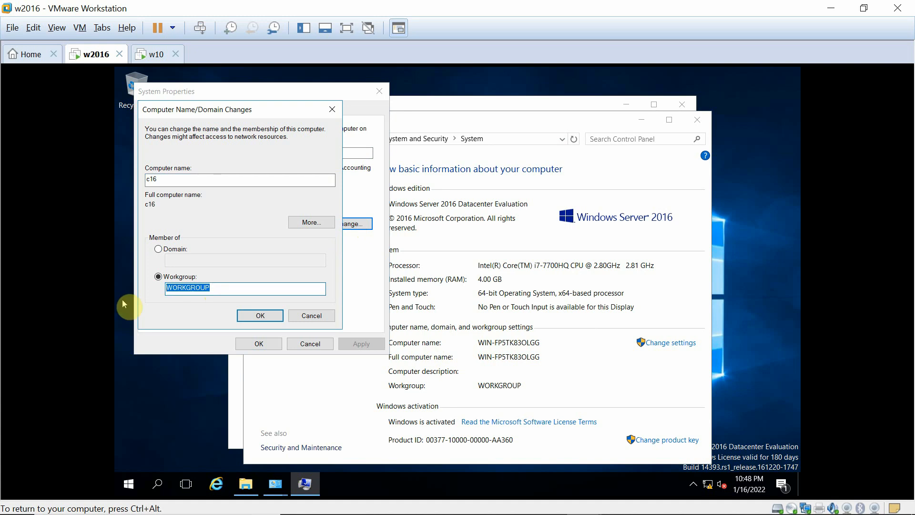
text(NET)
click(259, 317)
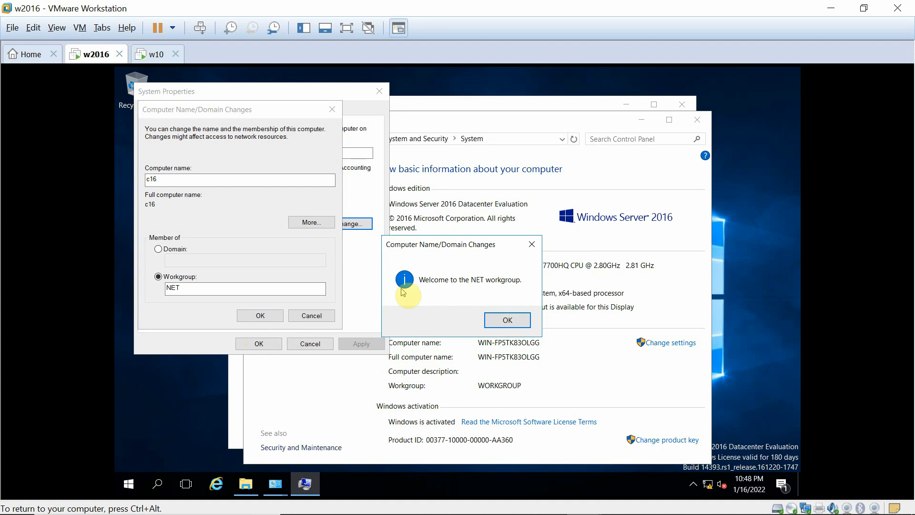
click(509, 320)
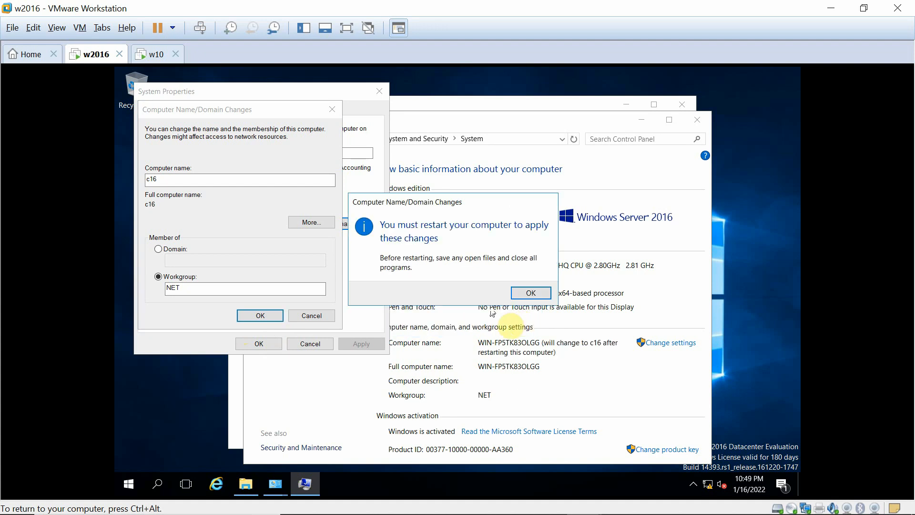
click(519, 297)
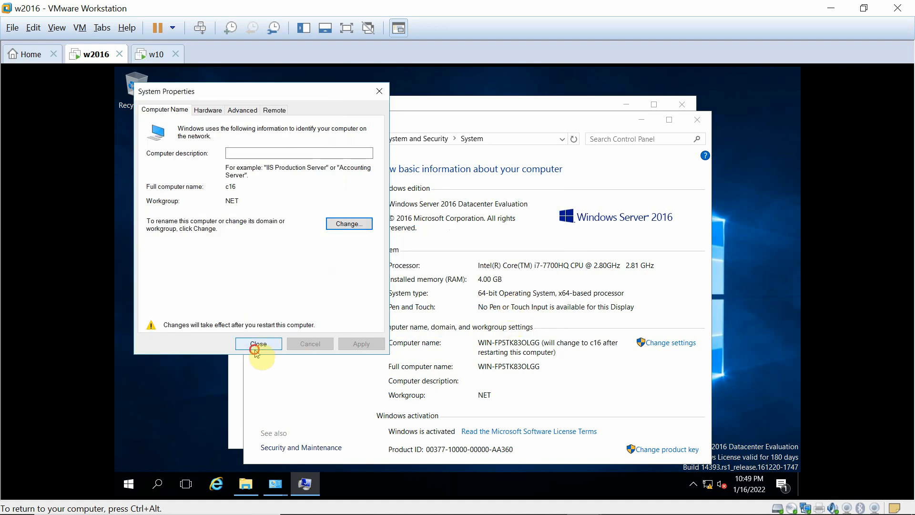
click(259, 344)
click(470, 289)
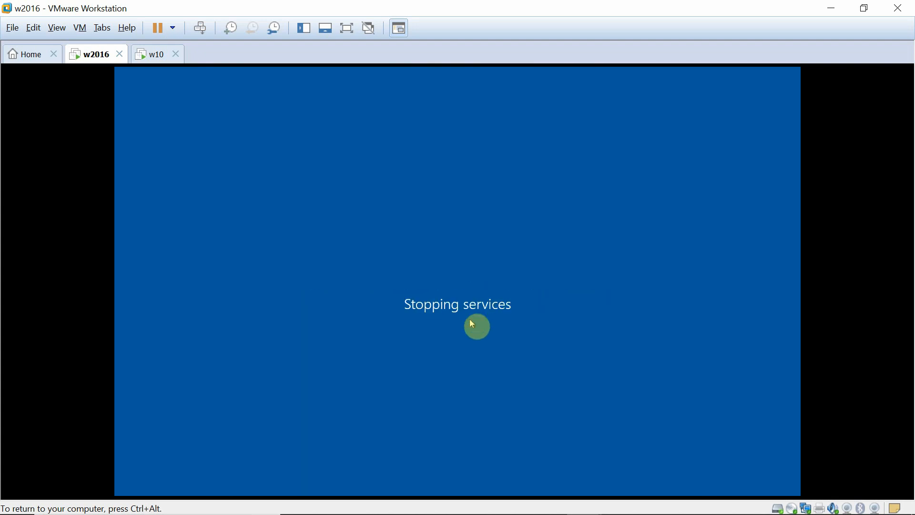
Step: Switch to the w10 virtual machine and sign in by entering the account password
key(ctrl+alt)
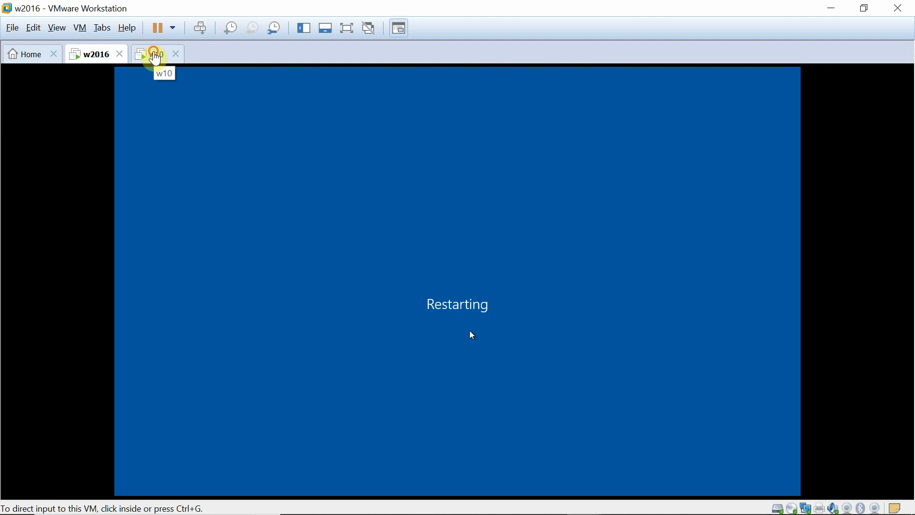
click(155, 57)
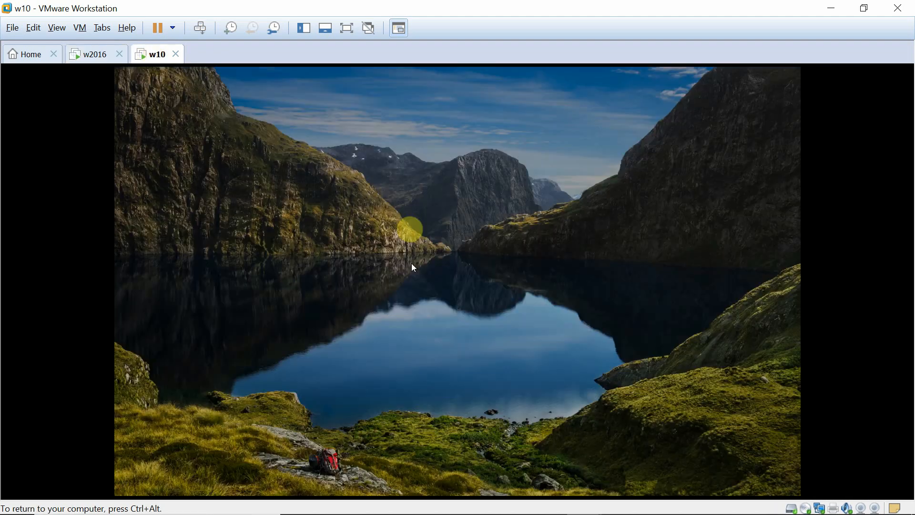
click(394, 330)
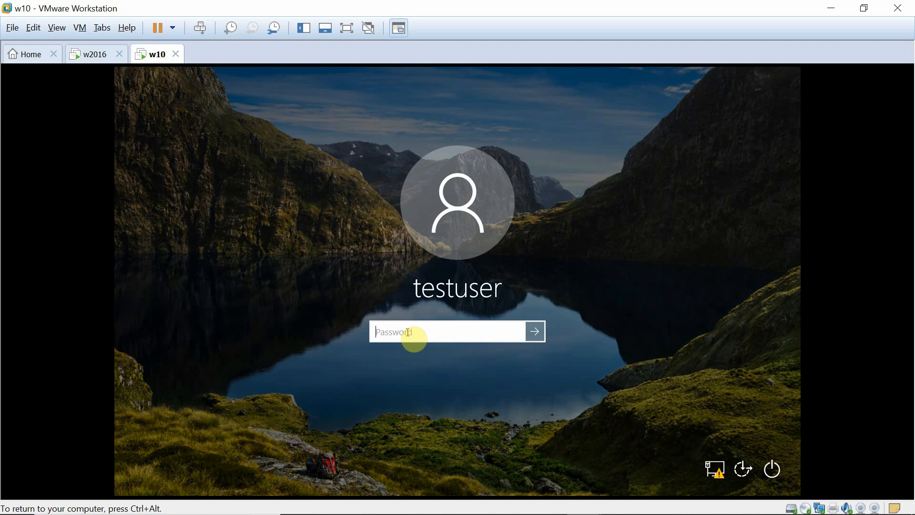
text(•)
key(Return)
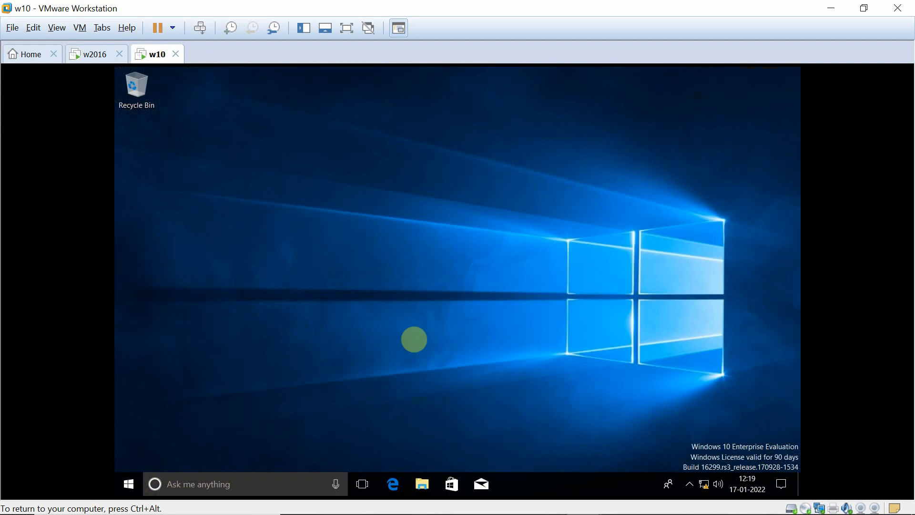
Step: Open the Ethernet page of w10's Network & Internet settings in a maximized window
right_click(707, 491)
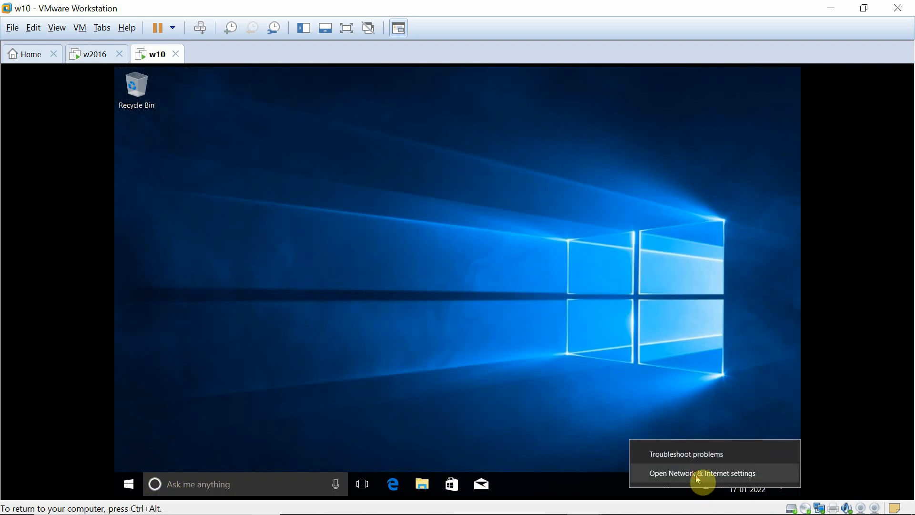
click(706, 486)
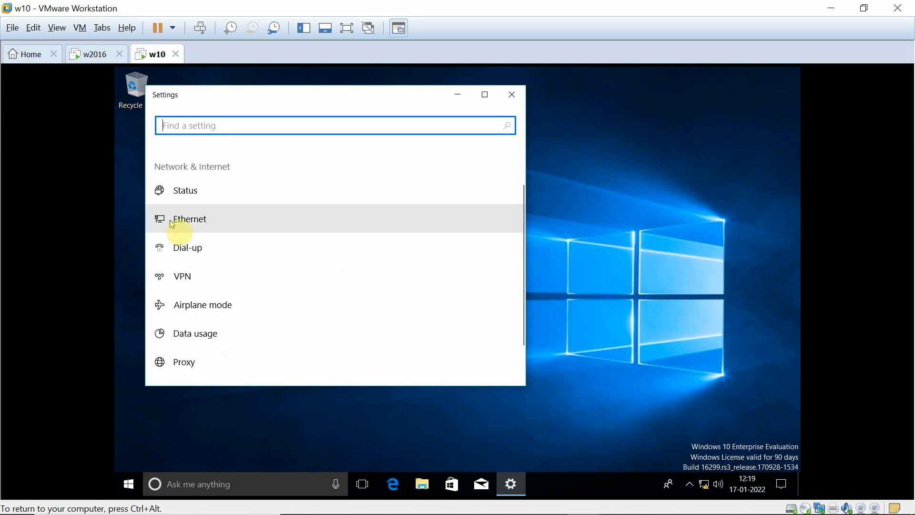
click(172, 221)
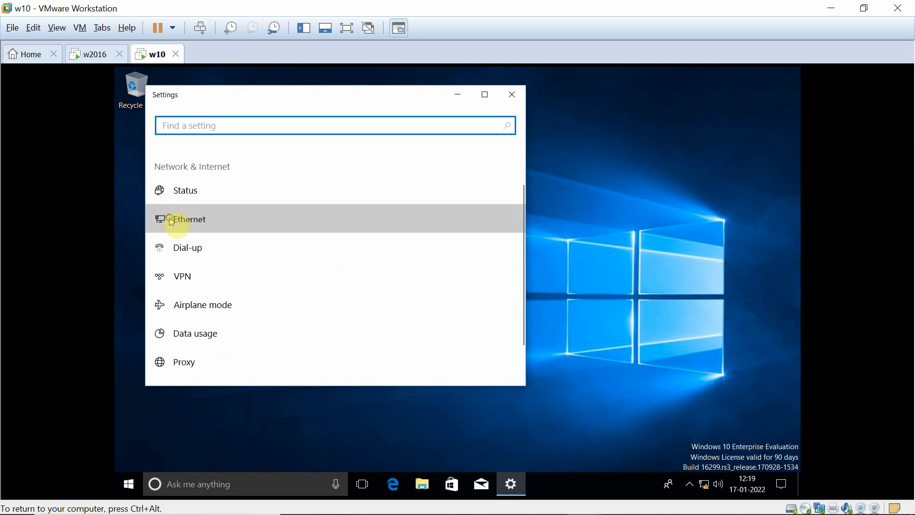
click(485, 94)
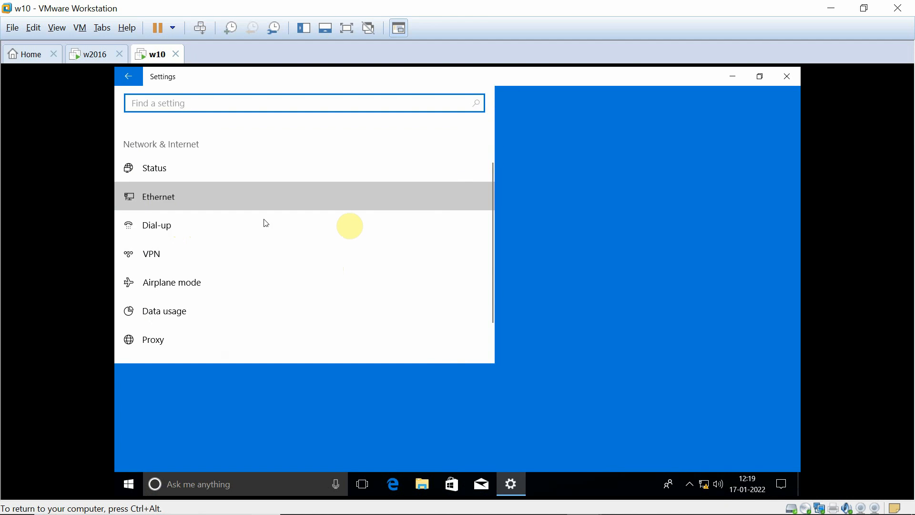
click(189, 209)
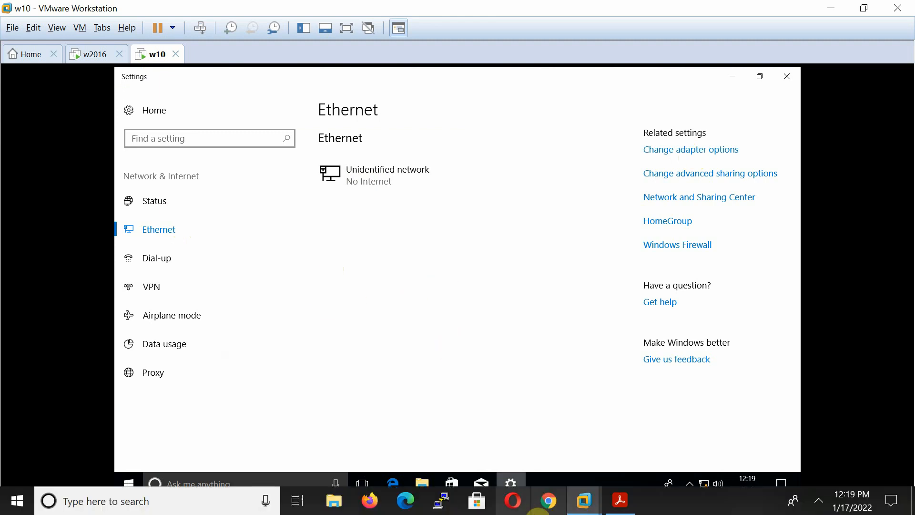
Step: Consult the Lab Setup document for the Win 10 values, and open the TCP/IPv4 properties of w10's Ethernet0 adapter
click(624, 509)
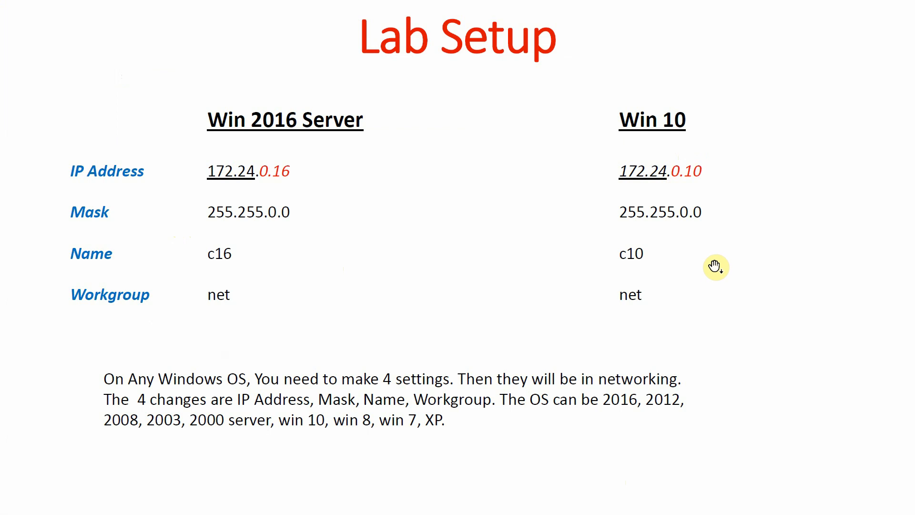
key(alt+Tab)
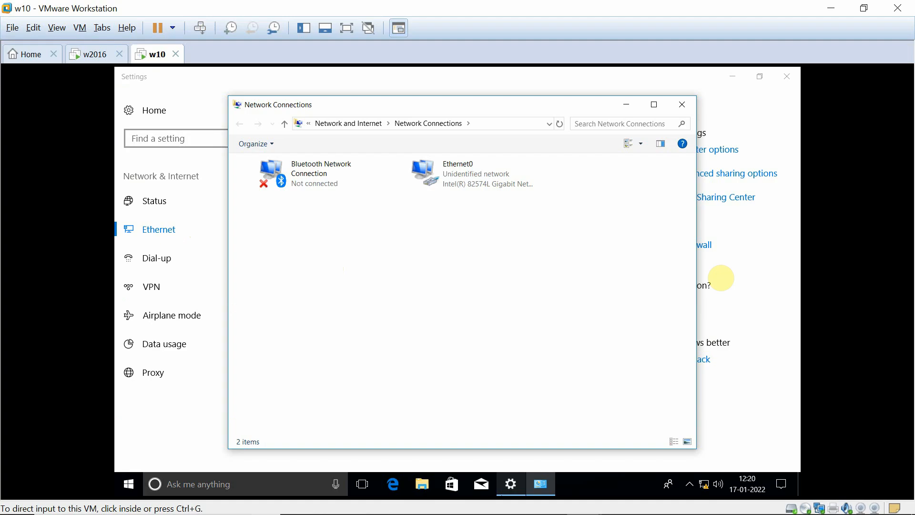
click(458, 165)
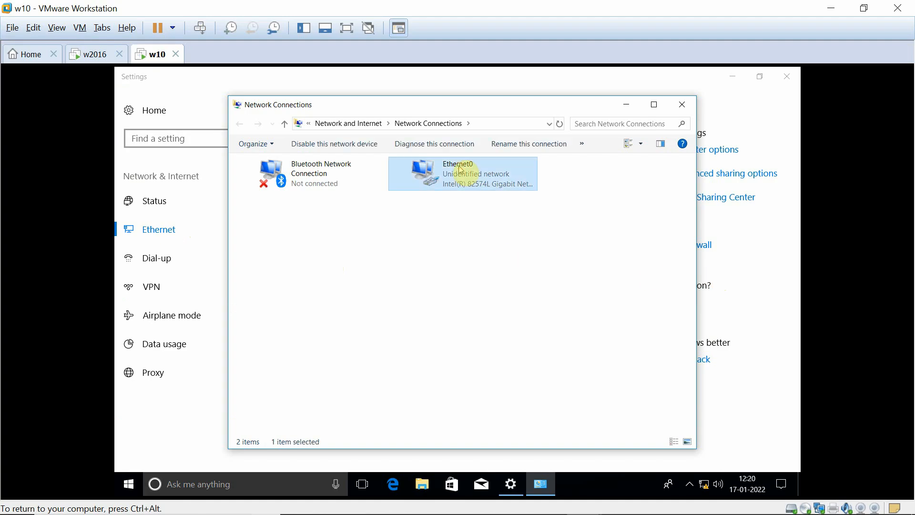
right_click(460, 167)
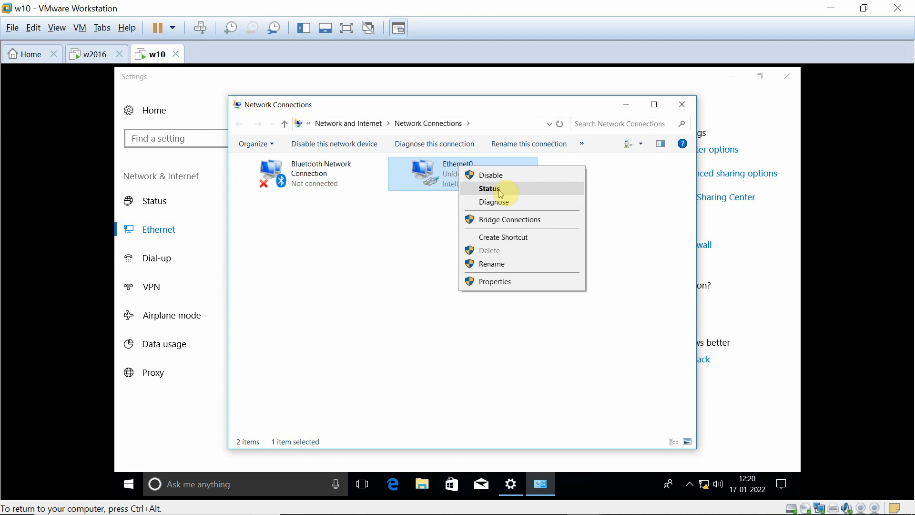
click(493, 283)
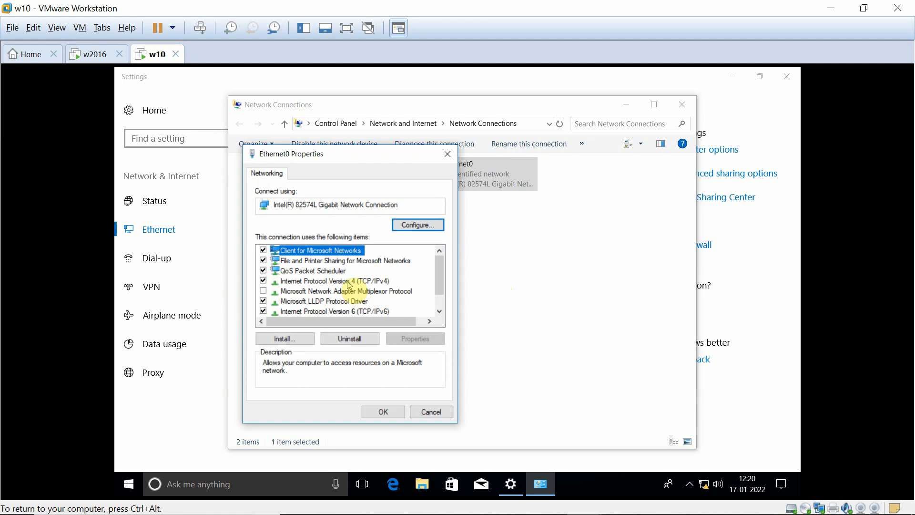
click(349, 281)
click(413, 340)
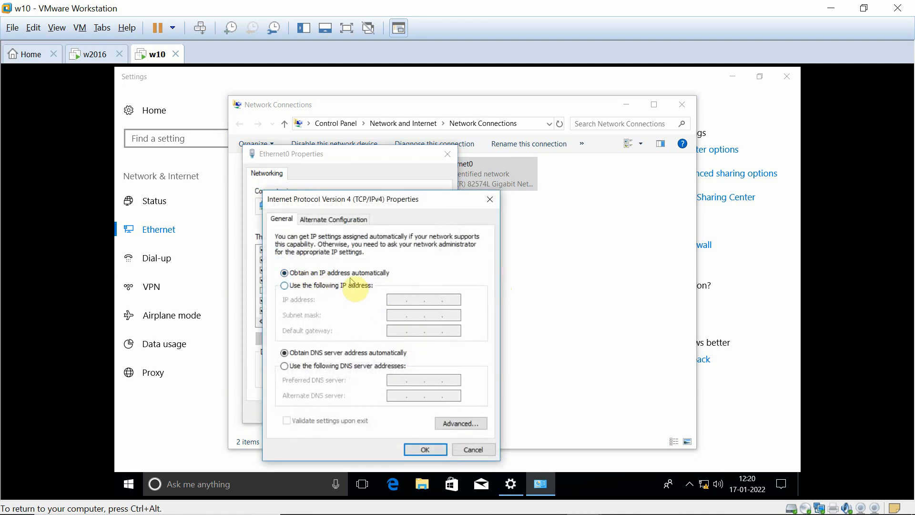
Step: Assign w10's Ethernet0 the static IP address 172.24.0.10 with subnet mask 255.255.0.0, and close its properties and Network Connections
click(320, 286)
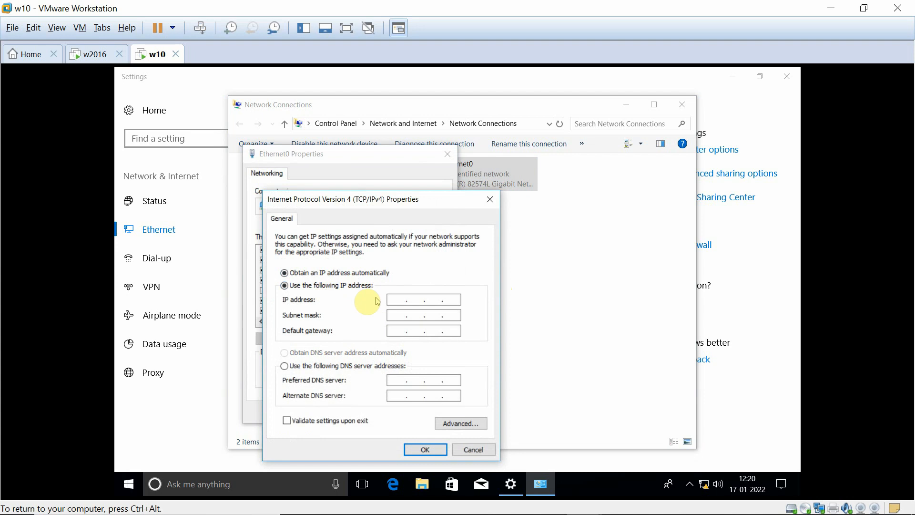
click(398, 300)
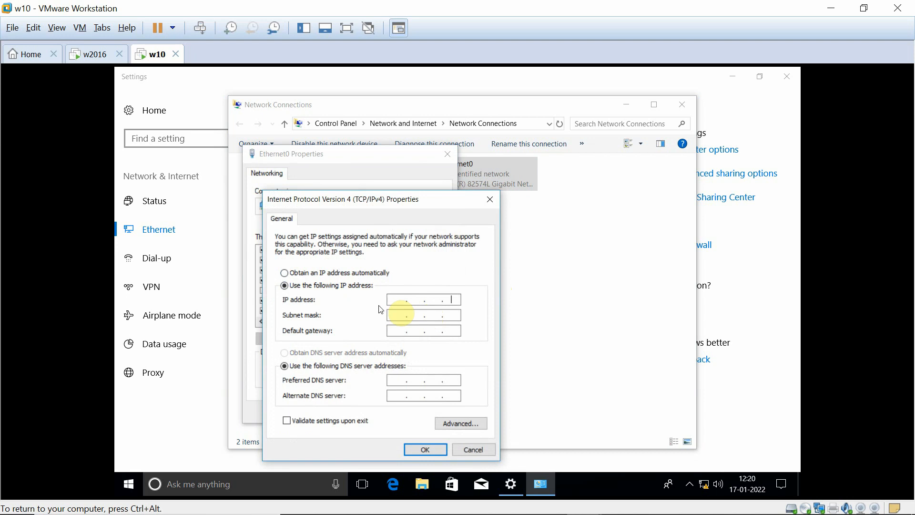
click(396, 301)
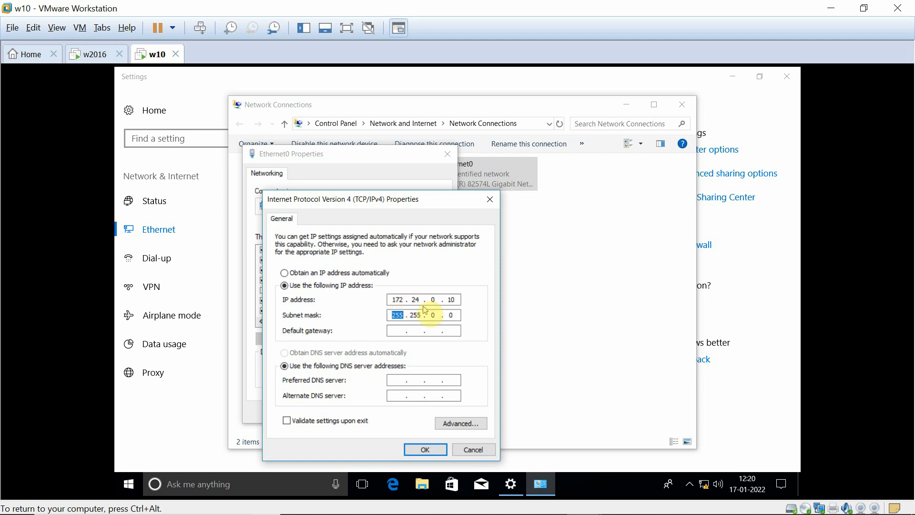
click(425, 449)
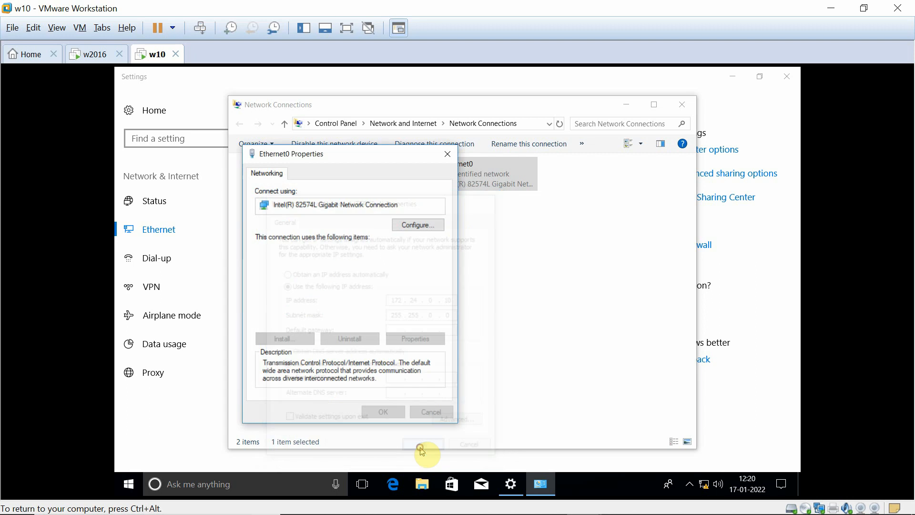
click(381, 413)
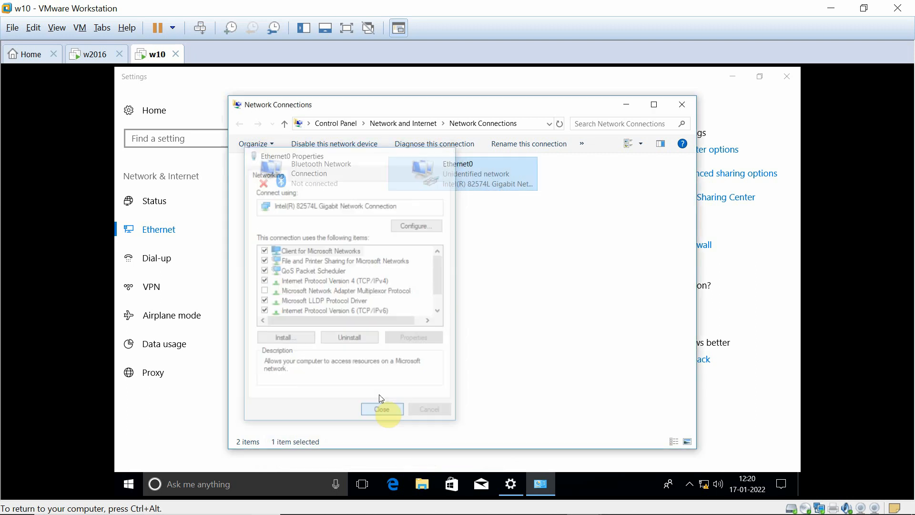
click(682, 104)
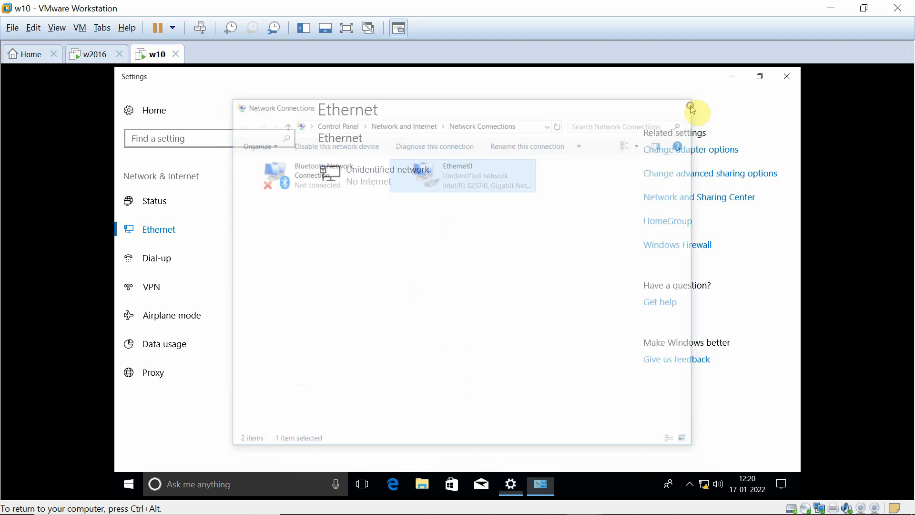
Step: Close w10's Settings window and open the properties of This PC through File Explorer
click(787, 77)
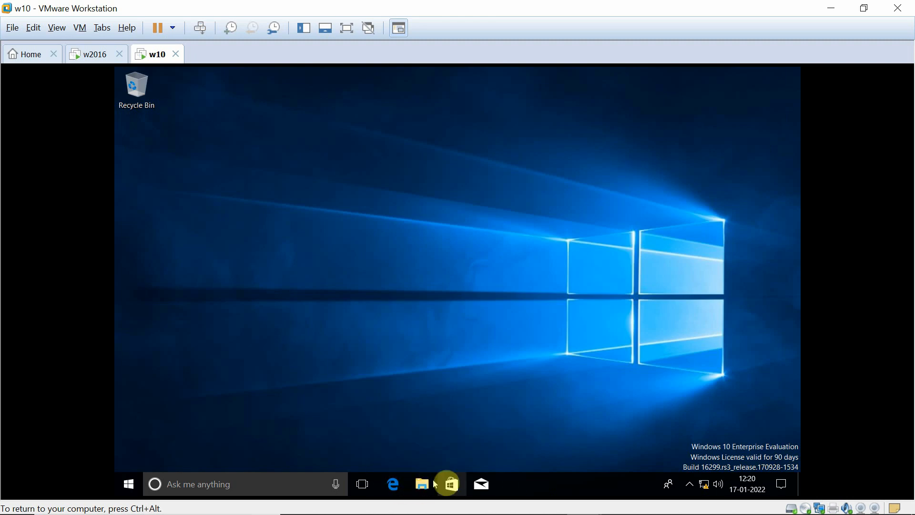
click(420, 484)
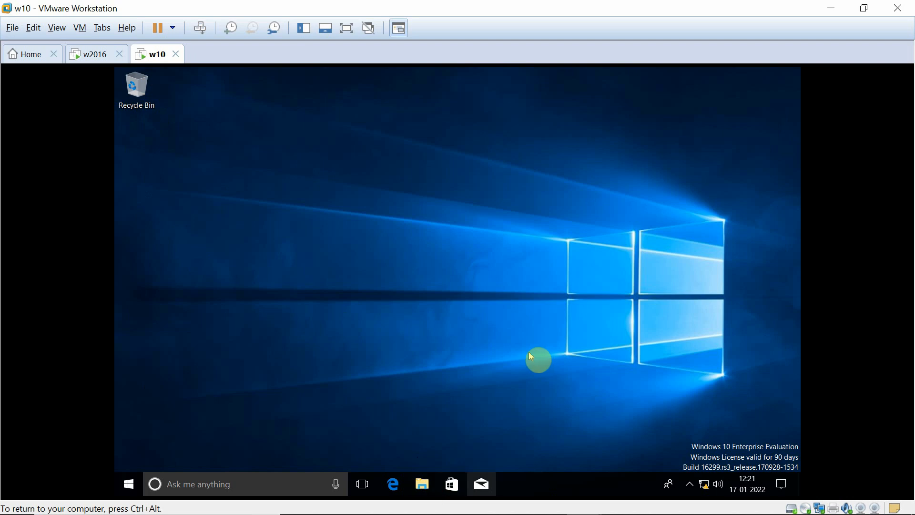
right_click(422, 484)
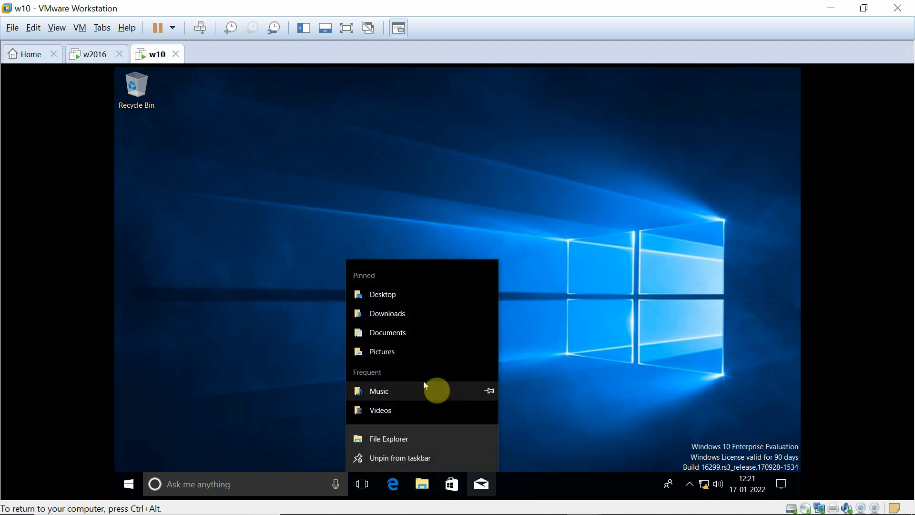
click(386, 446)
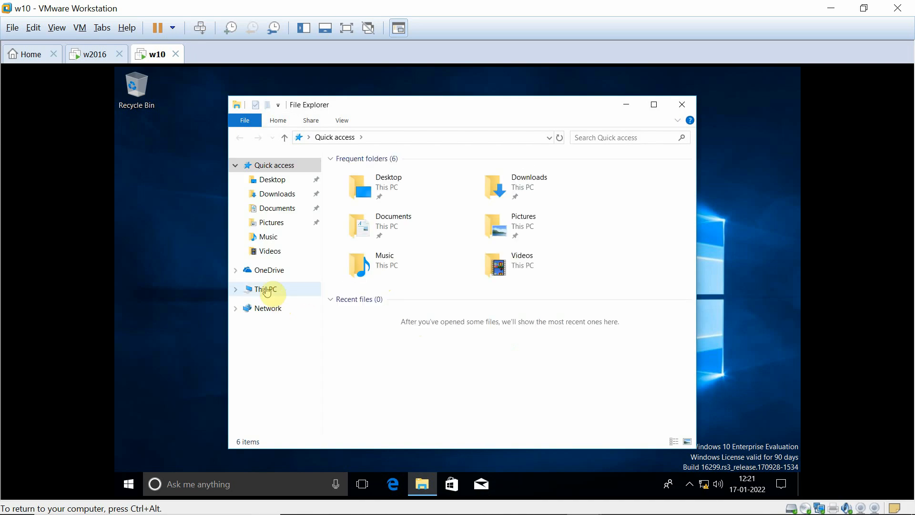
click(266, 292)
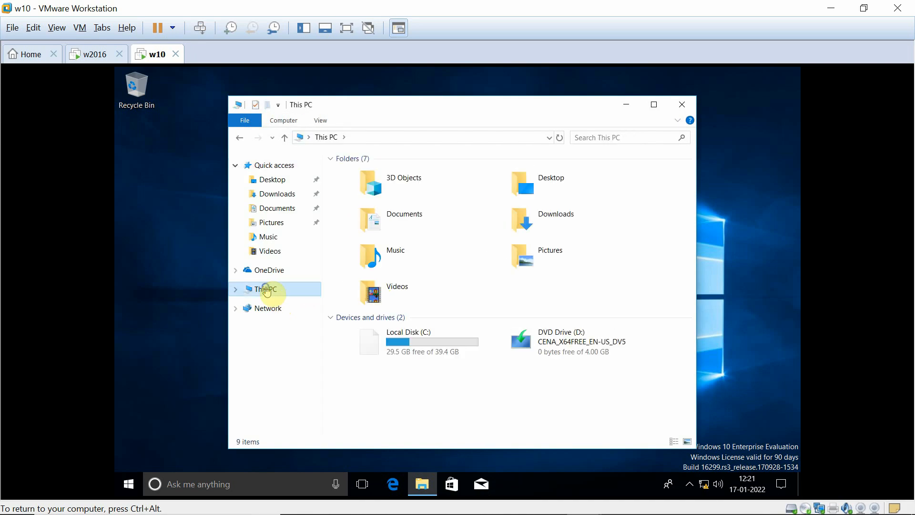
right_click(266, 291)
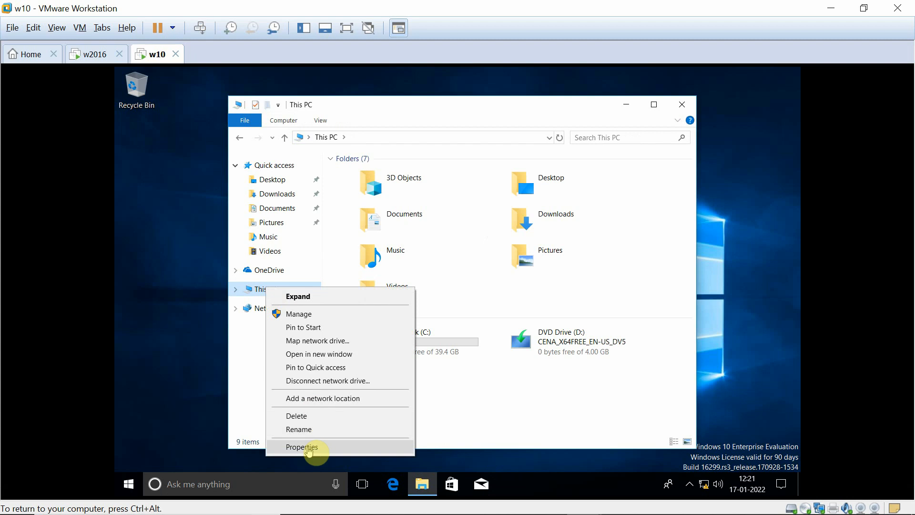
click(308, 448)
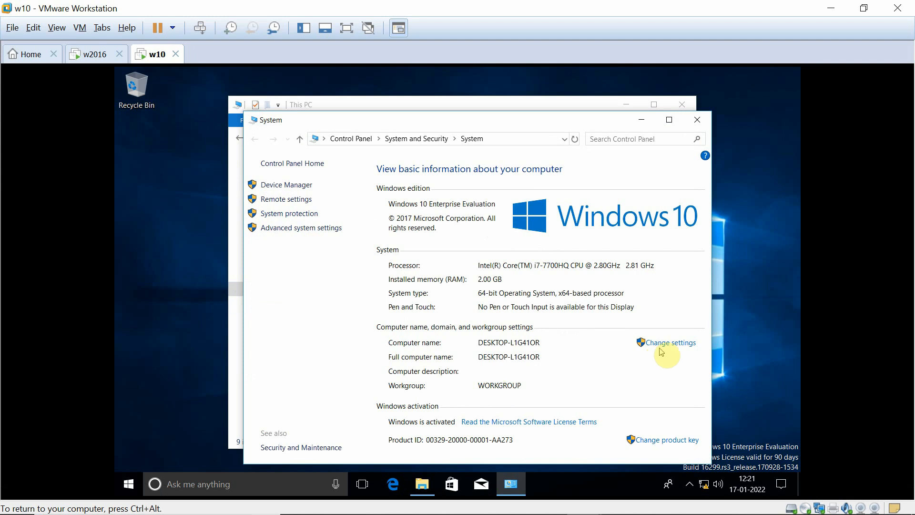
Step: Set w10's computer name to c10 and its workgroup to NET, and restart the machine to apply the changes
click(658, 344)
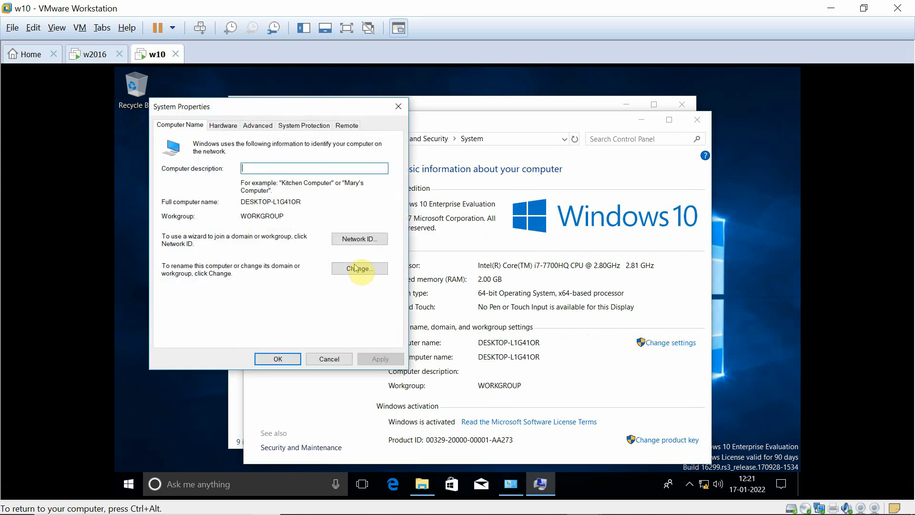
click(358, 268)
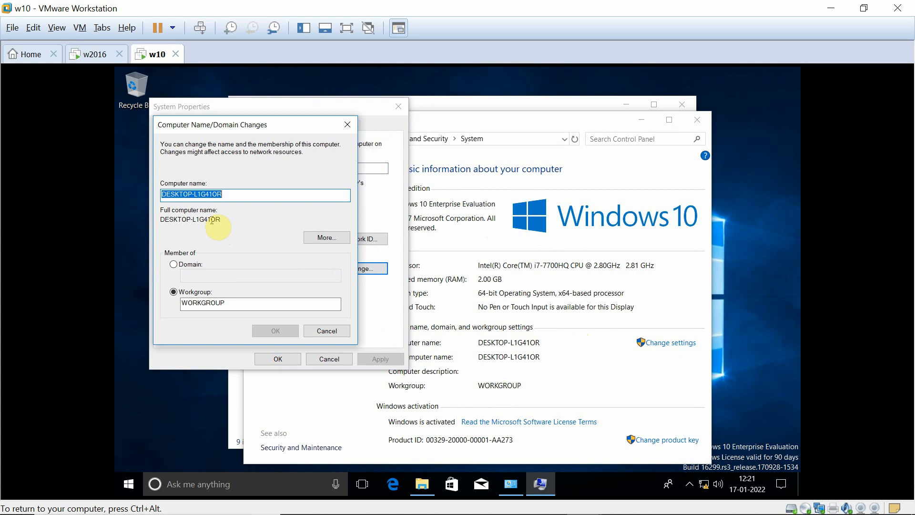
text(c10)
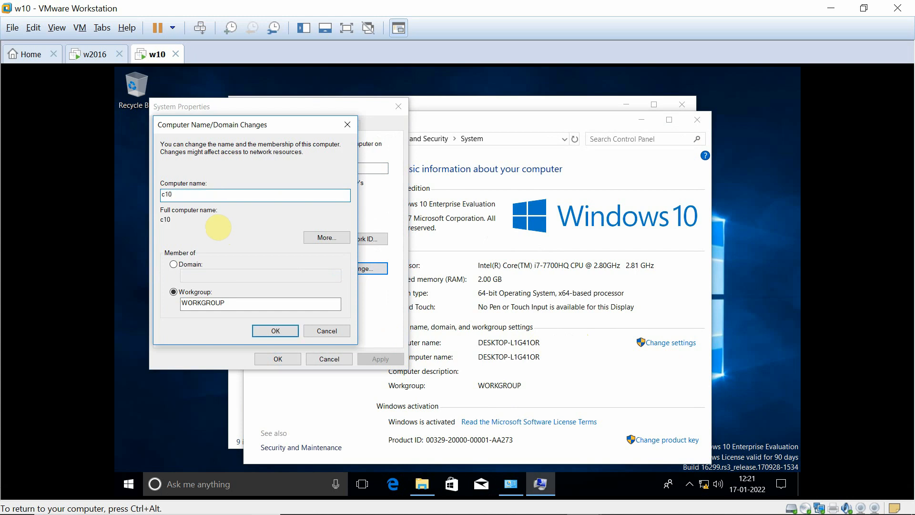
drag(239, 304, 163, 305)
text(NET)
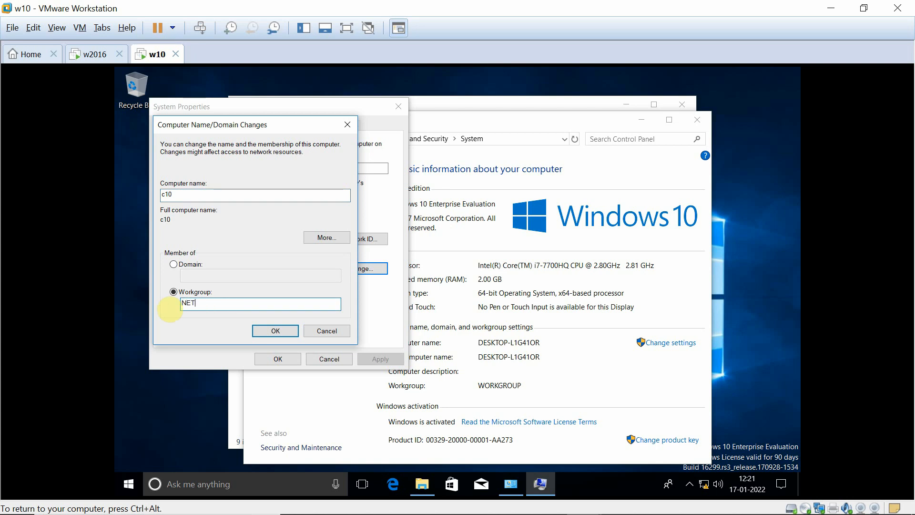
click(276, 329)
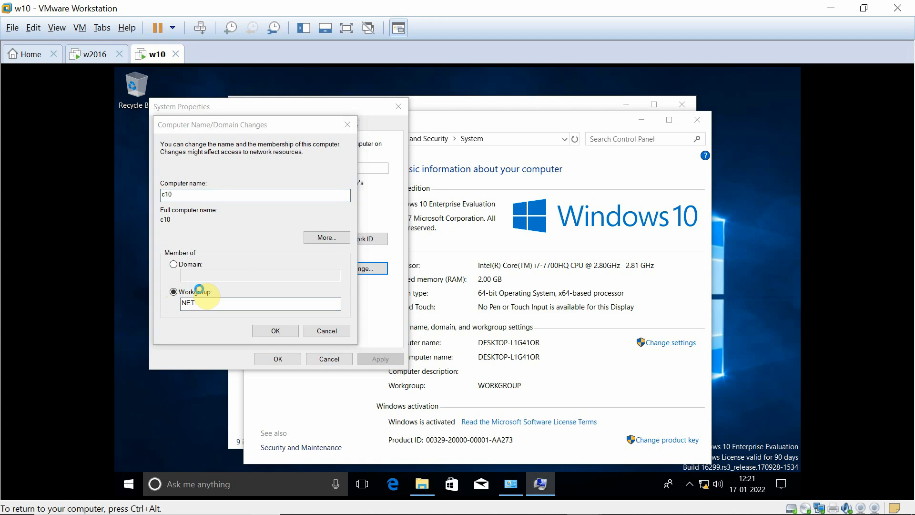
click(496, 324)
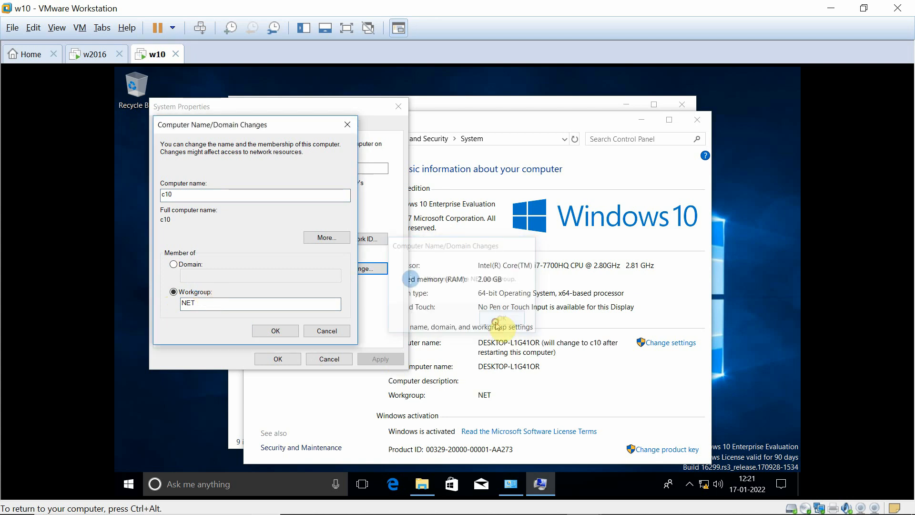
click(523, 294)
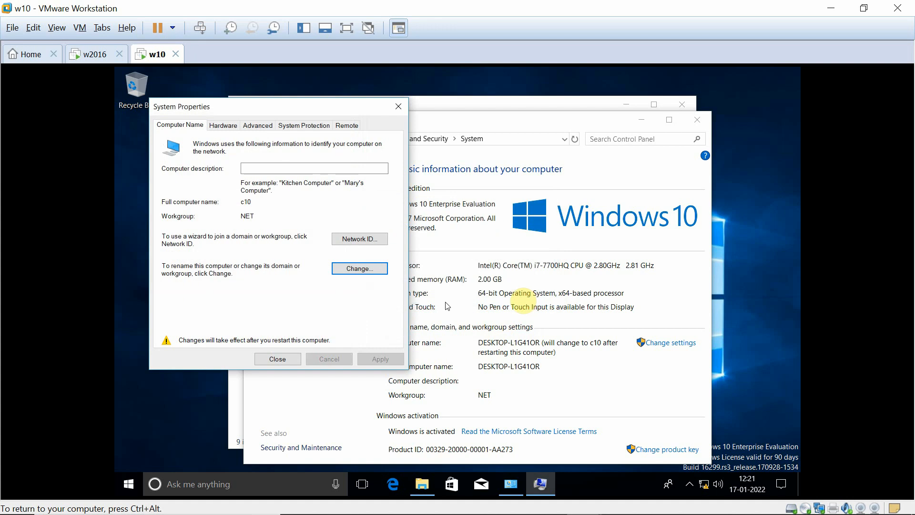
click(275, 359)
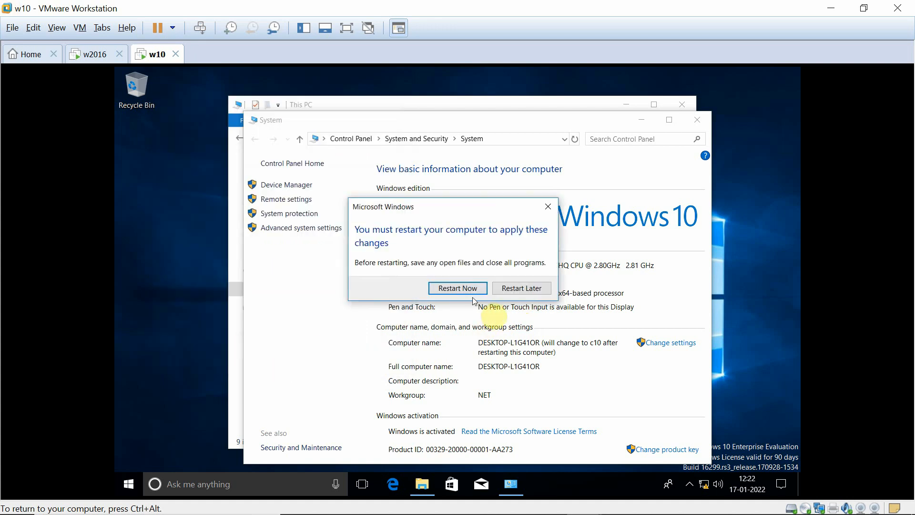
click(460, 288)
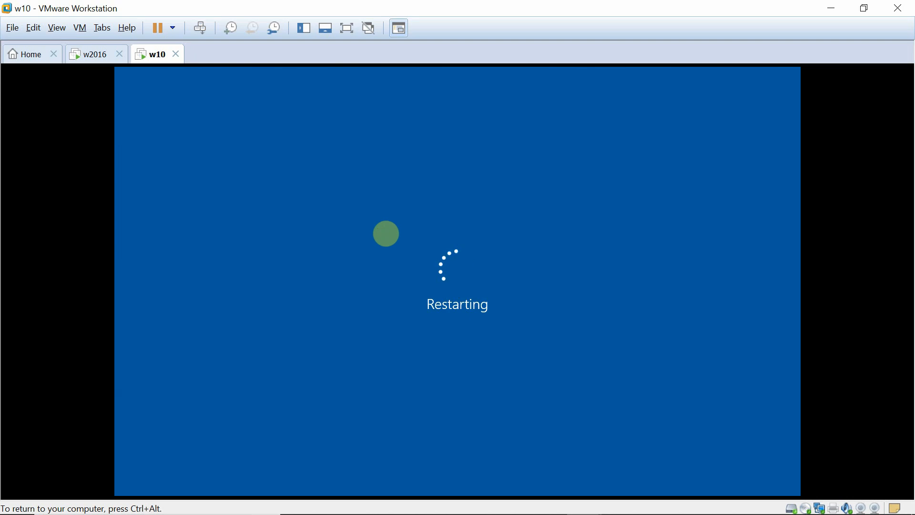
Step: Switch to the w2016 virtual machine and sign in as Administrator by entering the account password
key(ctrl+alt)
click(102, 59)
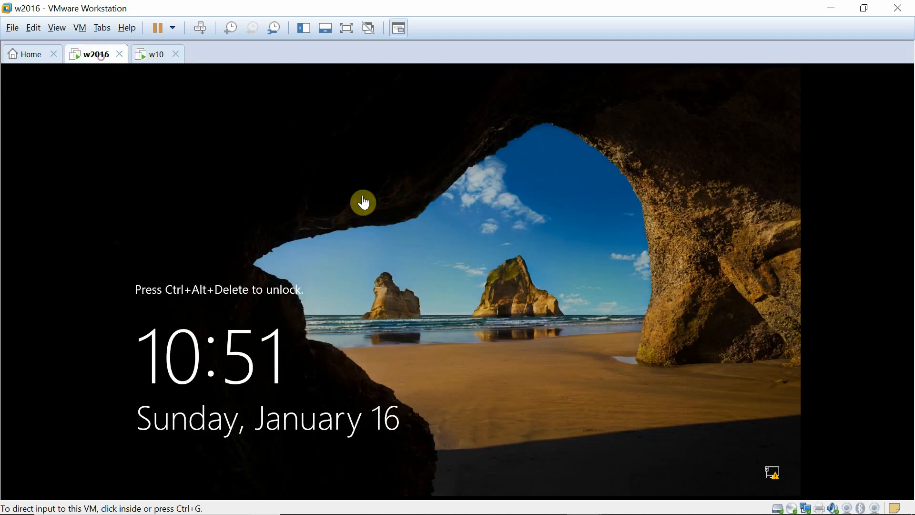
click(417, 323)
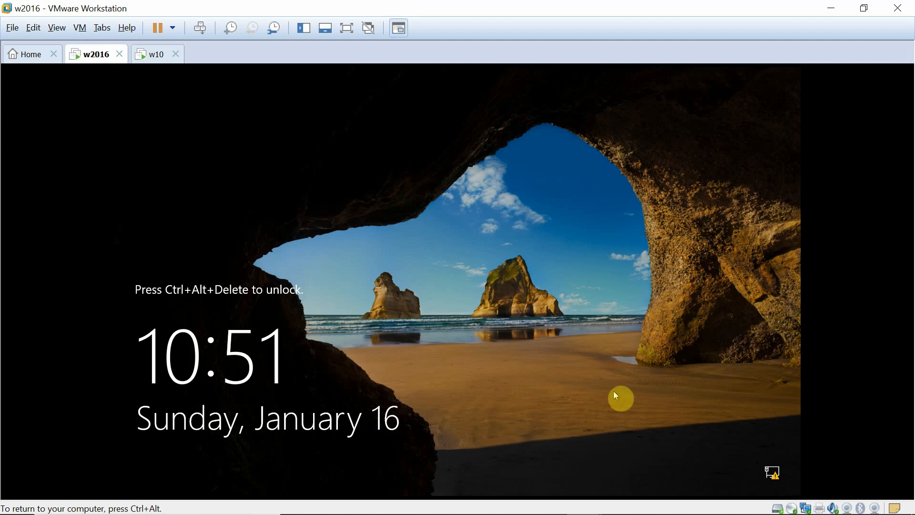
key(ctrl+alt+Insert)
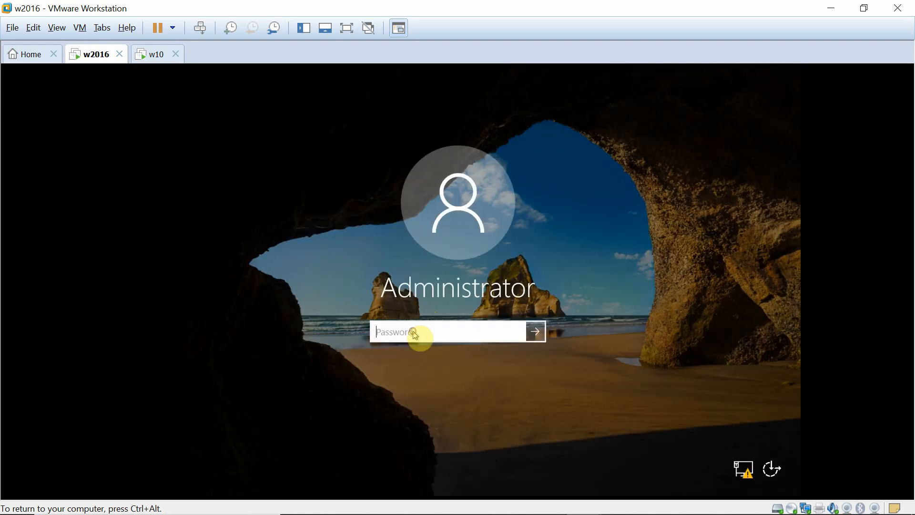
text(**********)
key(Return)
Step: Release input from w2016 and consult the Lab Setup document for the addresses, names and workgroup of both machines
key(ctrl+alt)
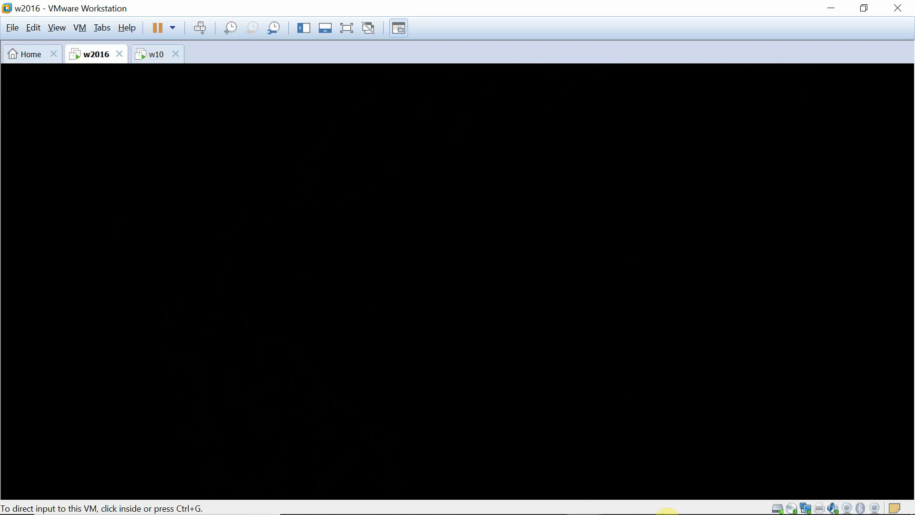
mouse_move(653, 513)
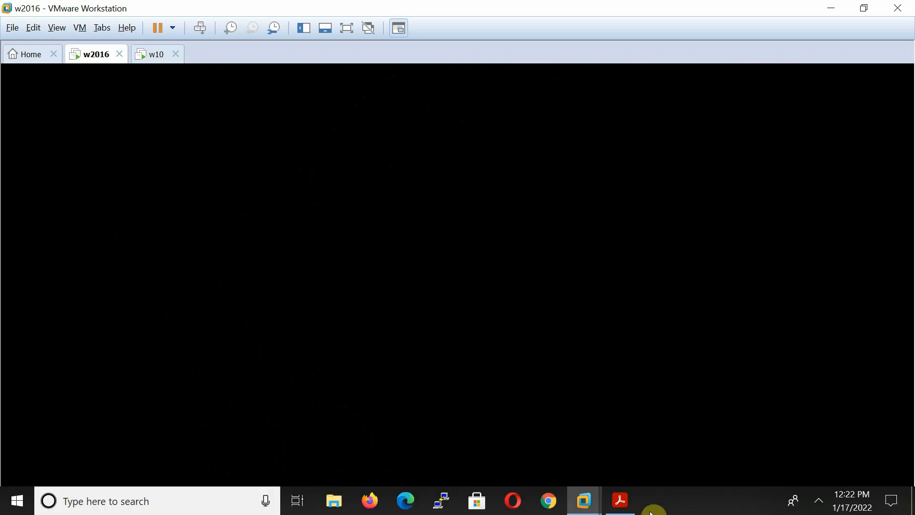
click(622, 505)
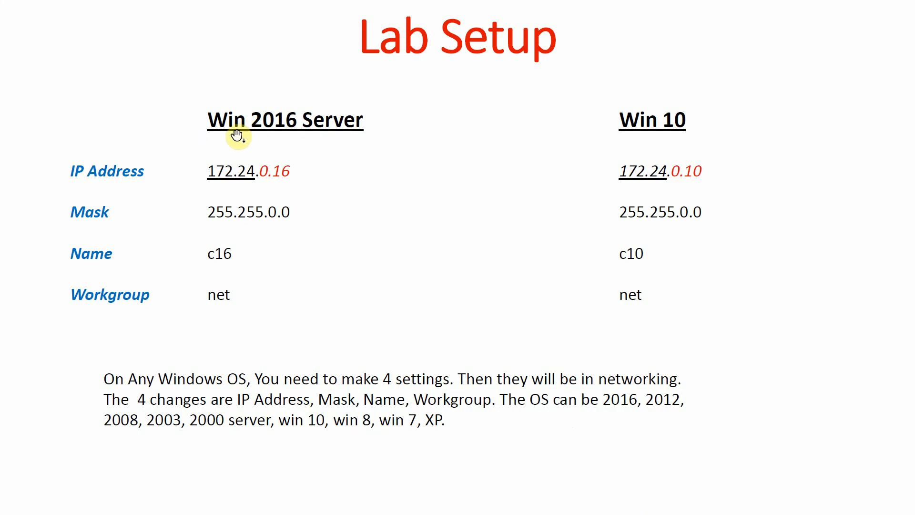
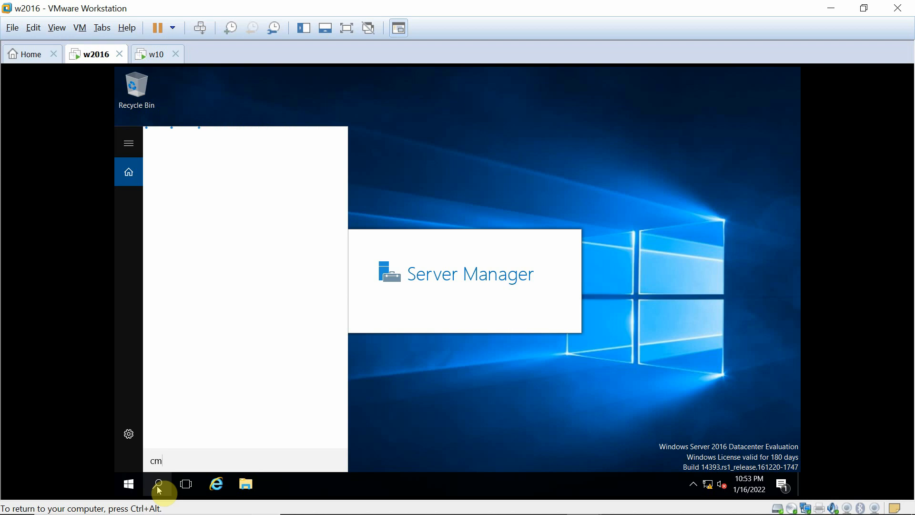
Step: Open a Command Prompt on w2016 and set its cursor size to Medium and its font size to 24
text(d)
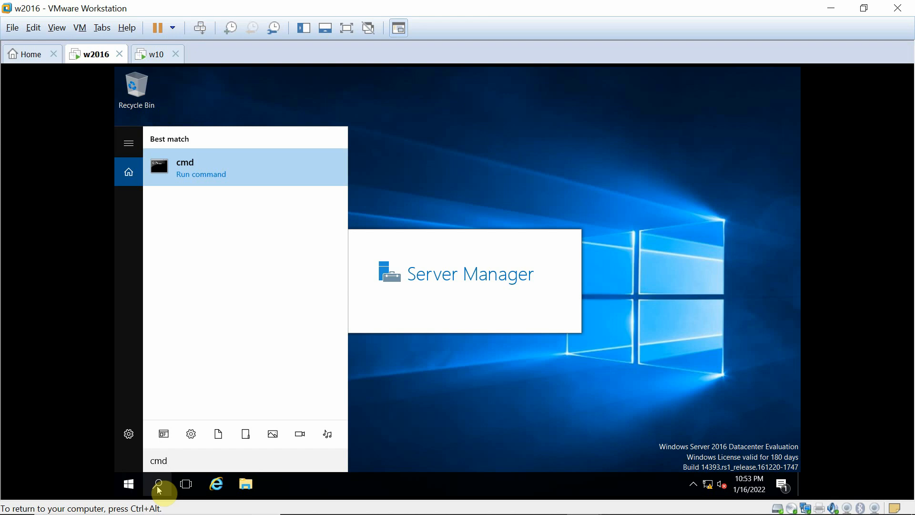
click(195, 177)
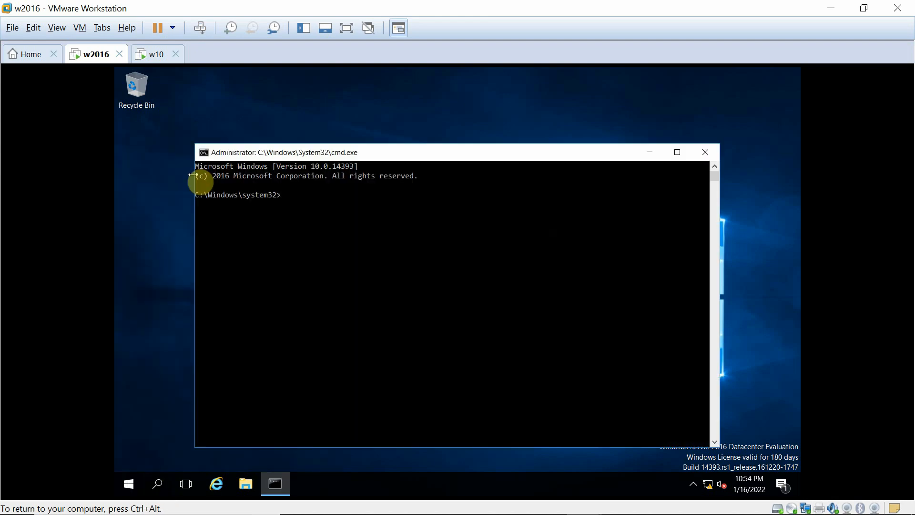
right_click(268, 153)
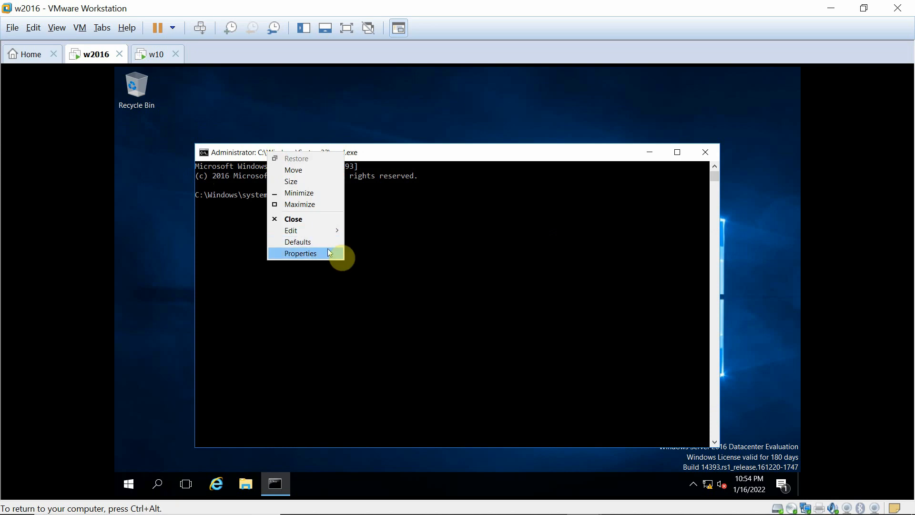
click(308, 254)
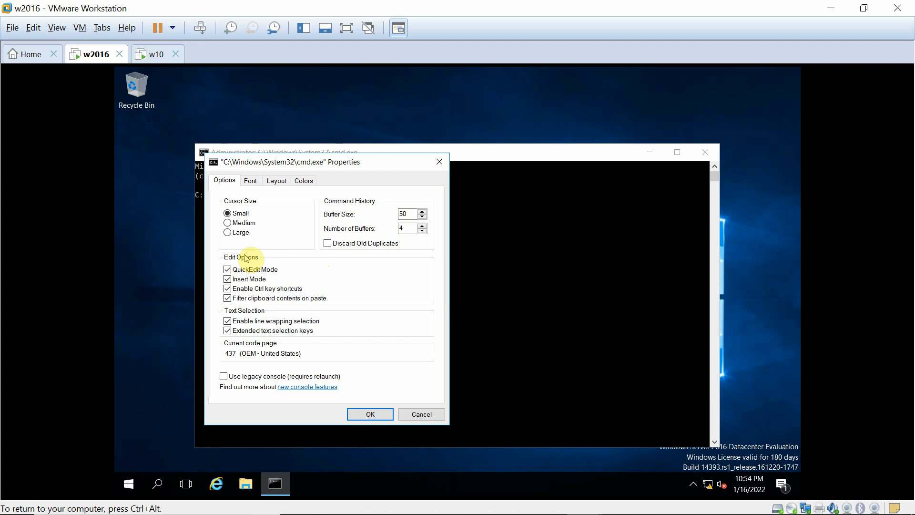
click(237, 223)
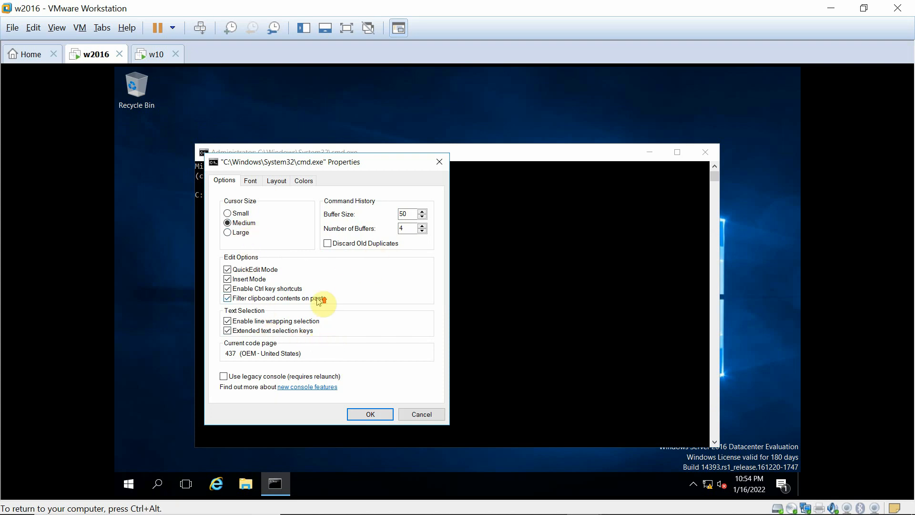
click(249, 183)
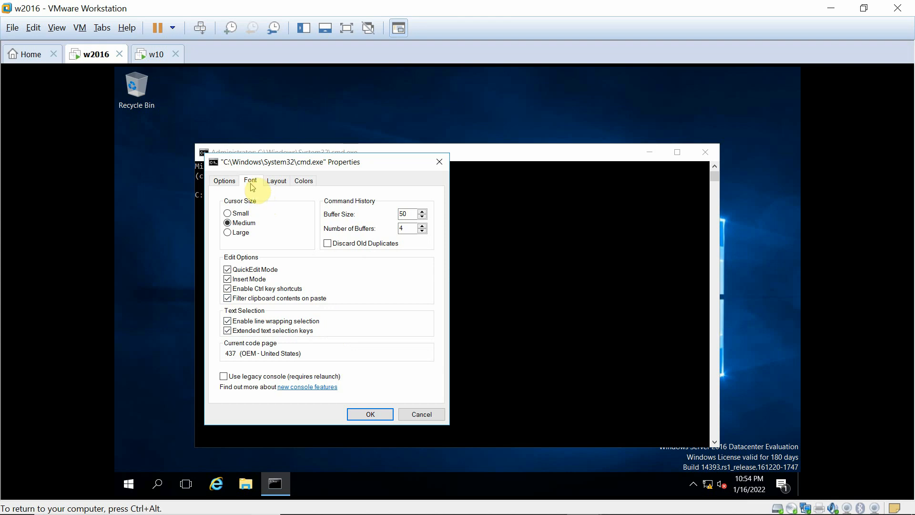
click(276, 183)
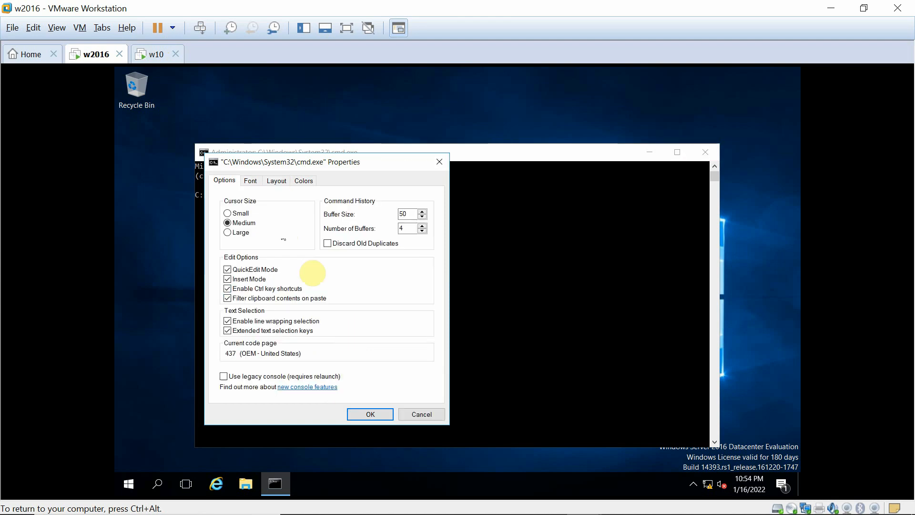
click(249, 182)
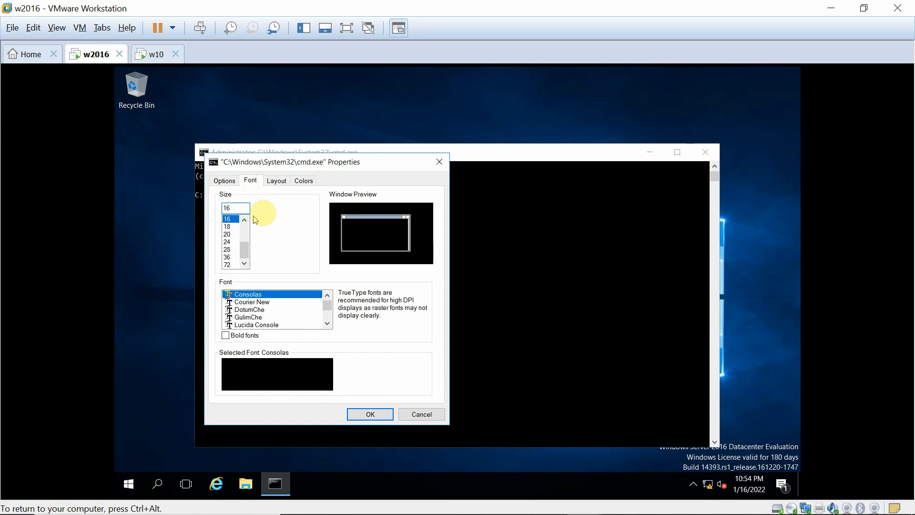
click(229, 242)
click(376, 414)
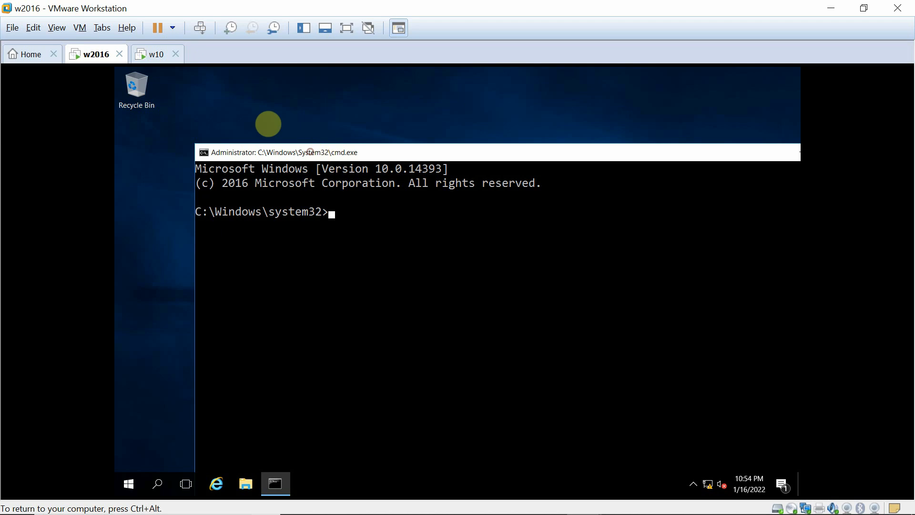
Step: Move w2016's Command Prompt window closer to the desktop's upper-left corner and check the IP configuration with ipconfig
drag(304, 154, 249, 109)
drag(249, 124, 305, 152)
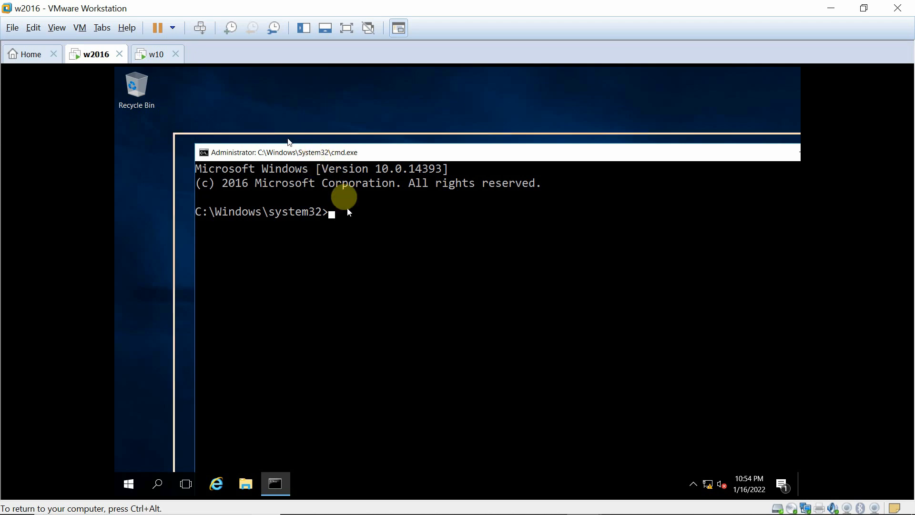
click(324, 200)
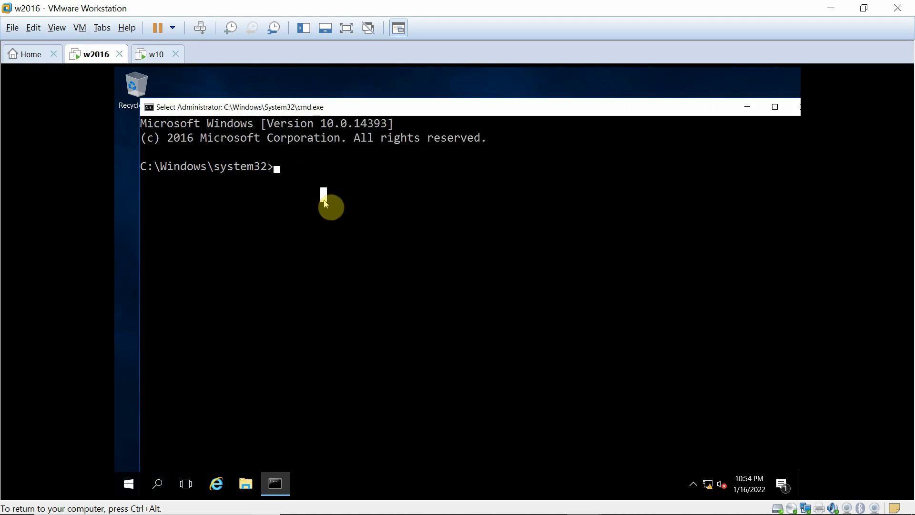
key(Escape)
text(ipcon)
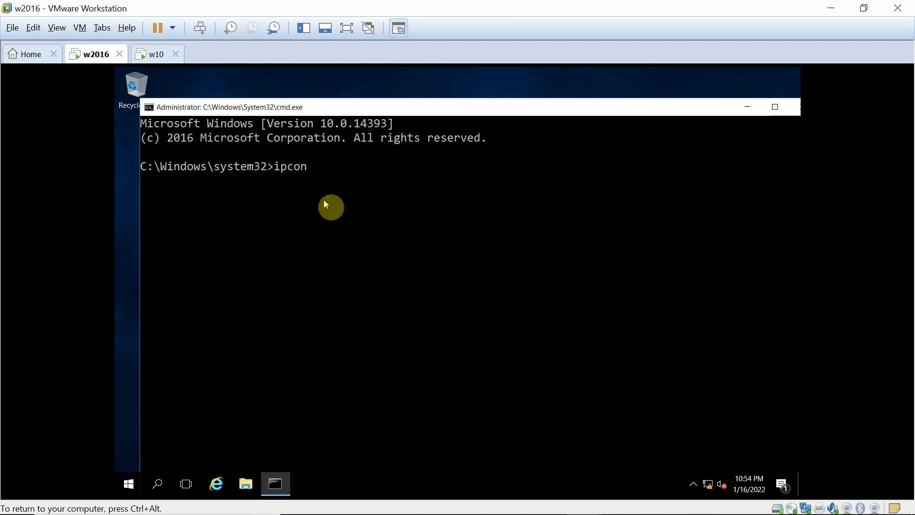
text(fig)
key(Return)
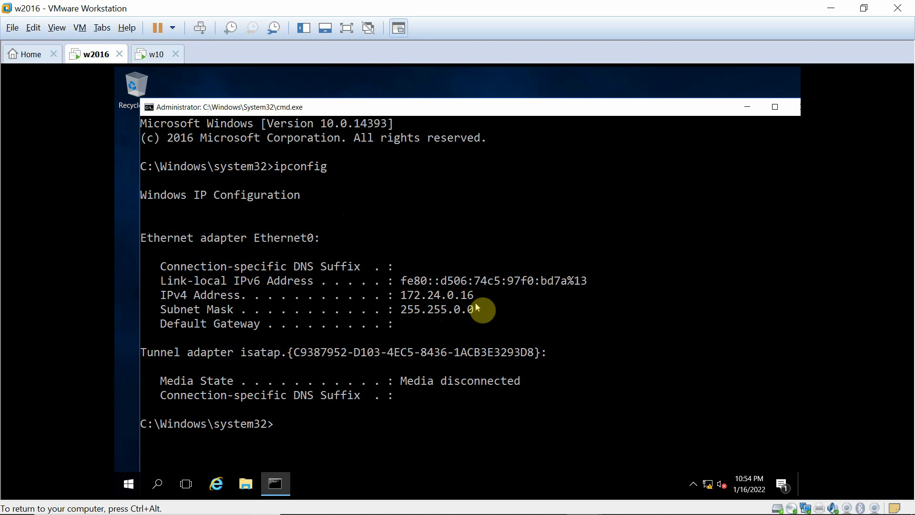
Step: Switch to the w10 virtual machine and sign in as testuser by entering the account password
click(152, 54)
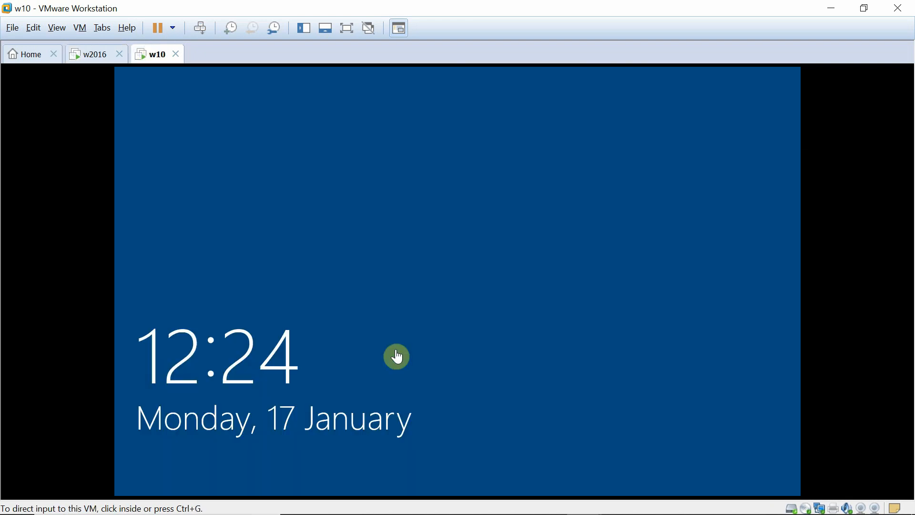
click(397, 357)
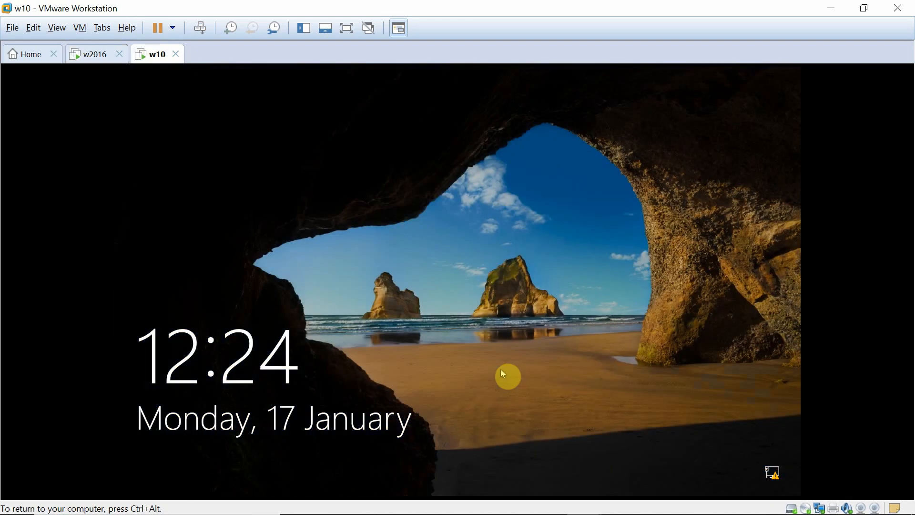
click(500, 369)
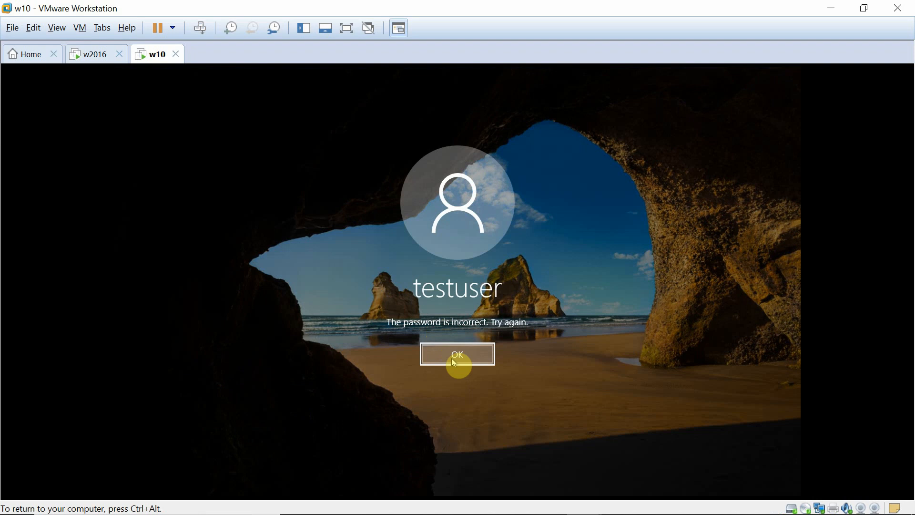
click(453, 361)
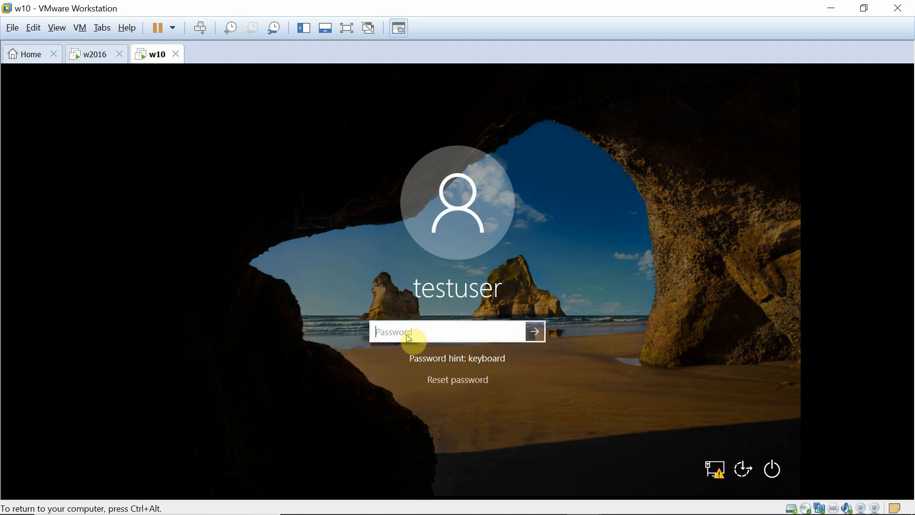
text(•••••••••)
key(Return)
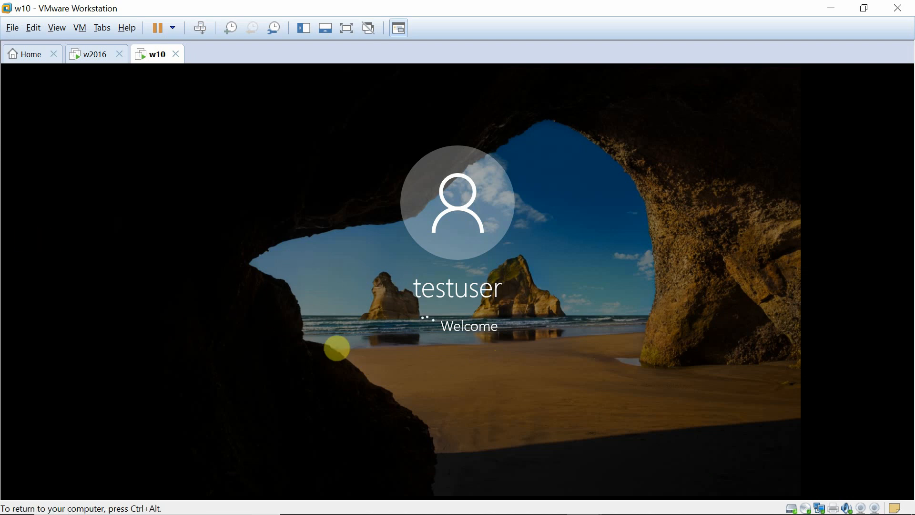
Step: Return to w2016, clear its Command Prompt with cls and test the connection to w10 with ping 172.24.0.10
key(ctrl+alt)
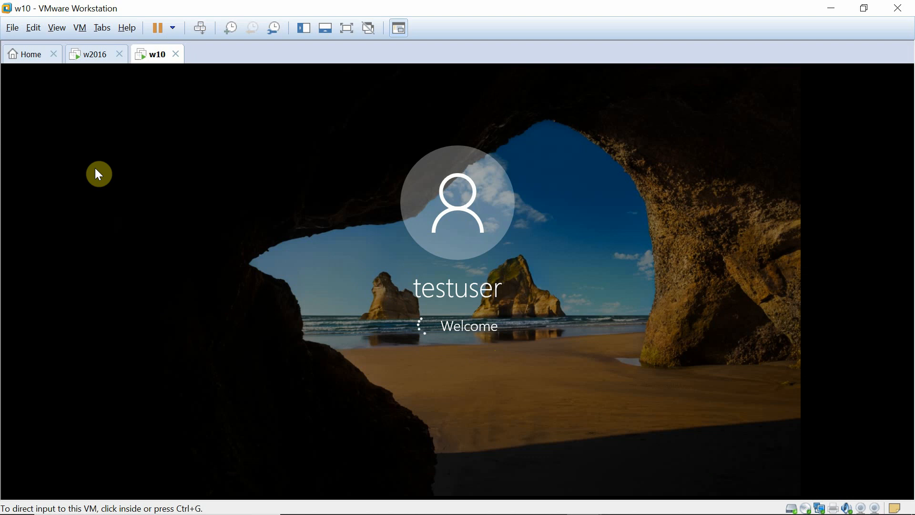
click(104, 53)
click(364, 422)
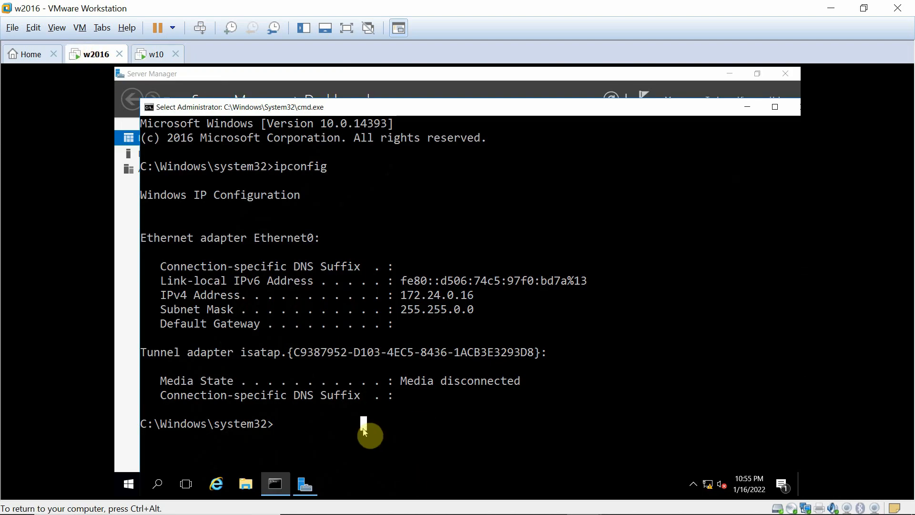
text(cls)
key(Return)
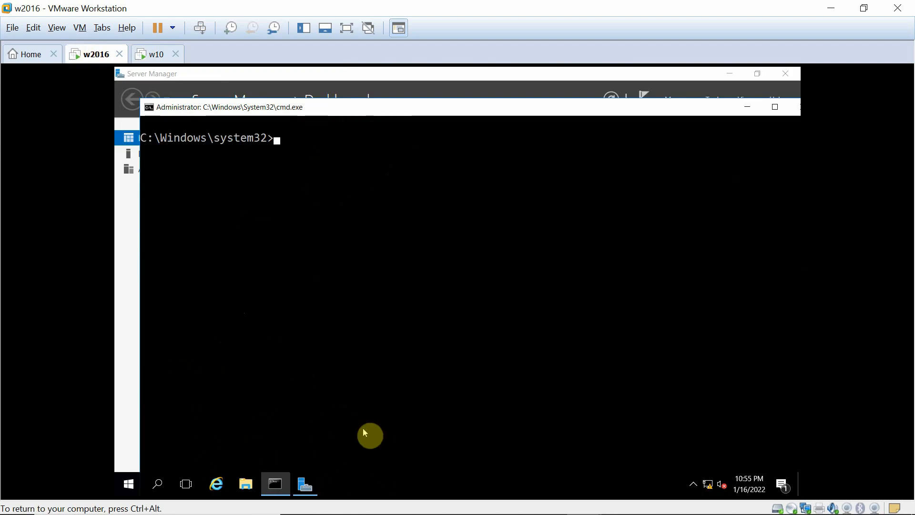
text(ping)
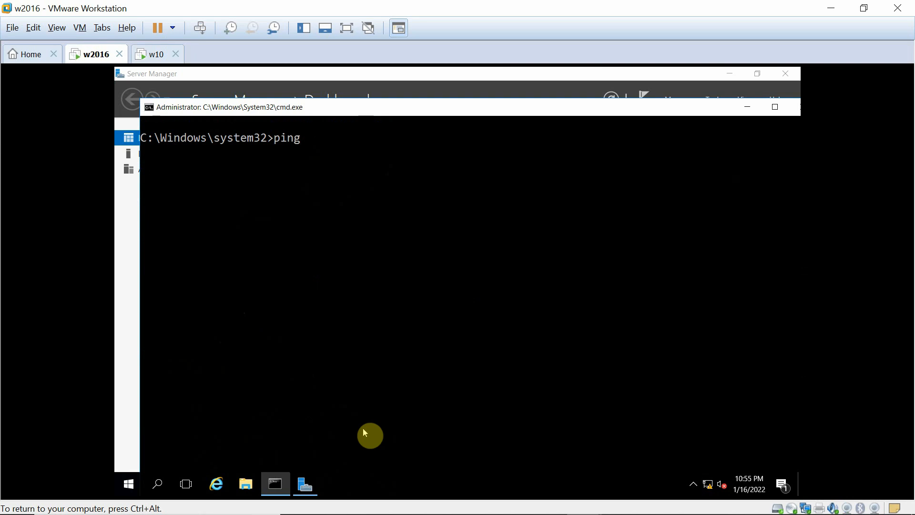
text( 172.24.0.10)
key(Return)
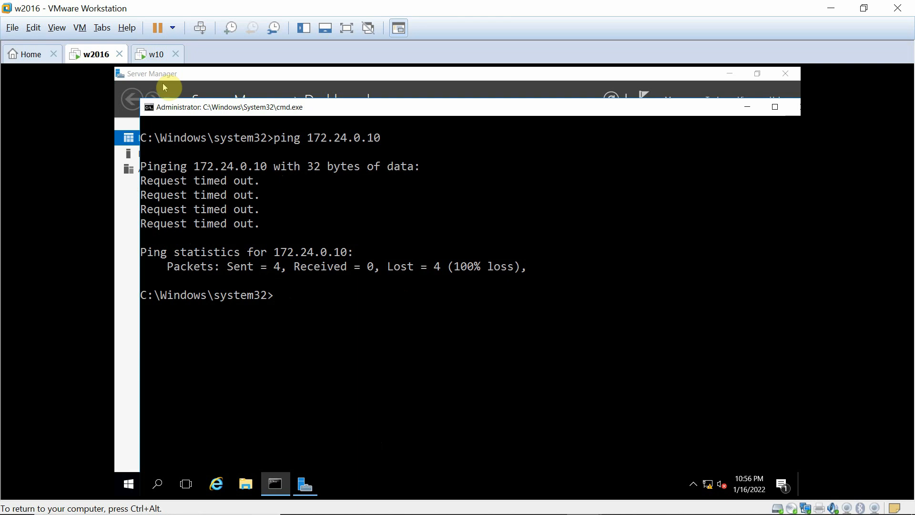
Step: Open a Command Prompt on the w10 virtual machine and set its font size to 24
click(154, 53)
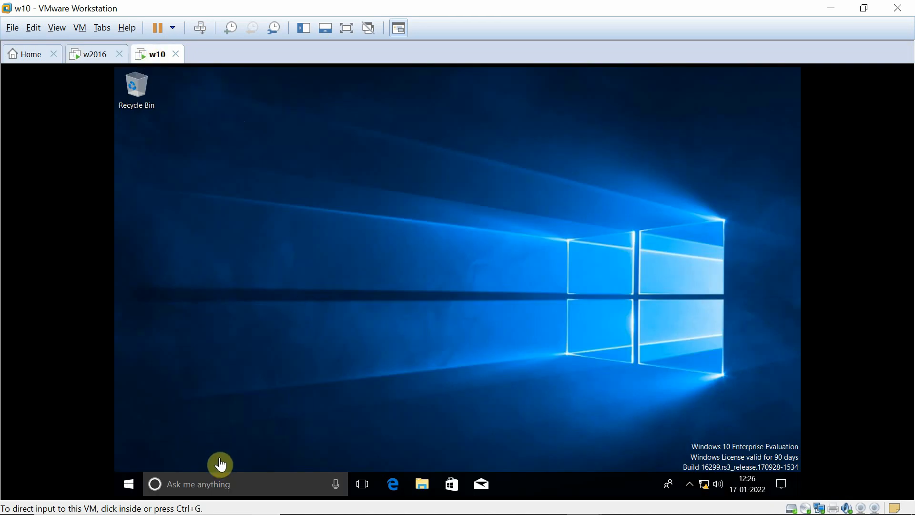
click(205, 482)
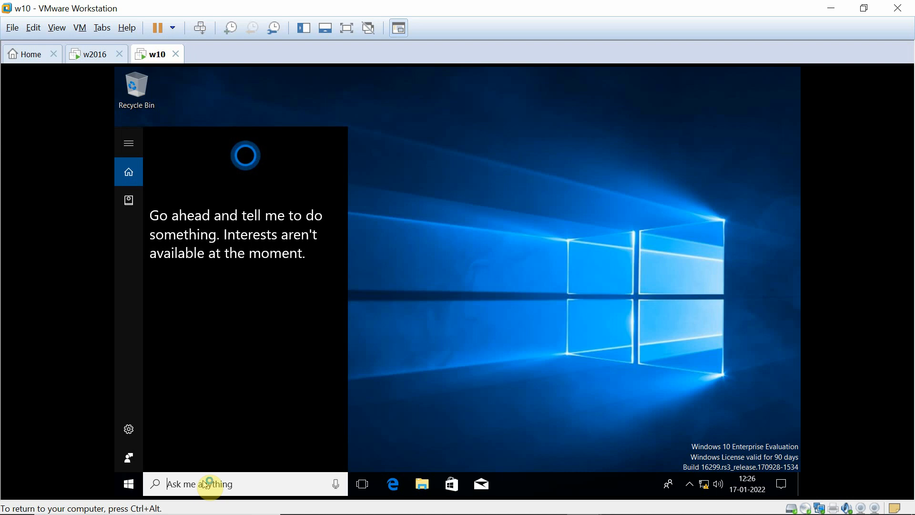
text(cmd)
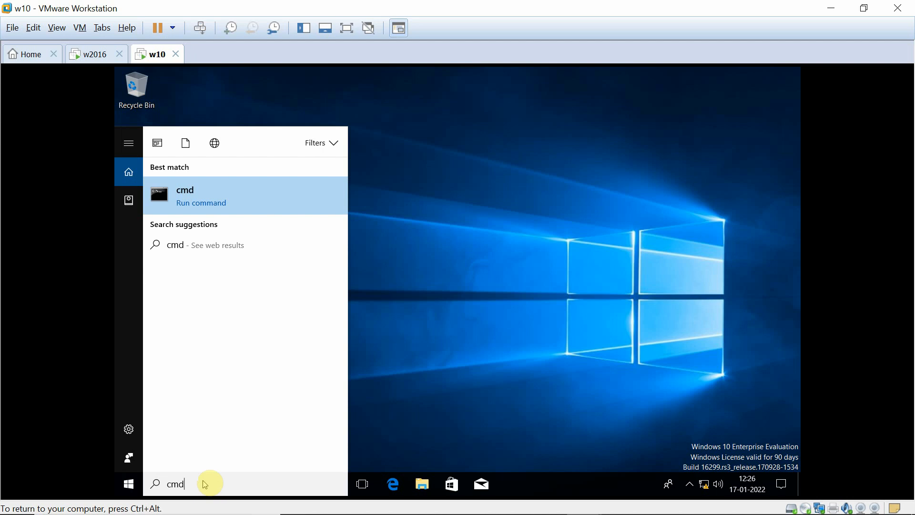
click(181, 196)
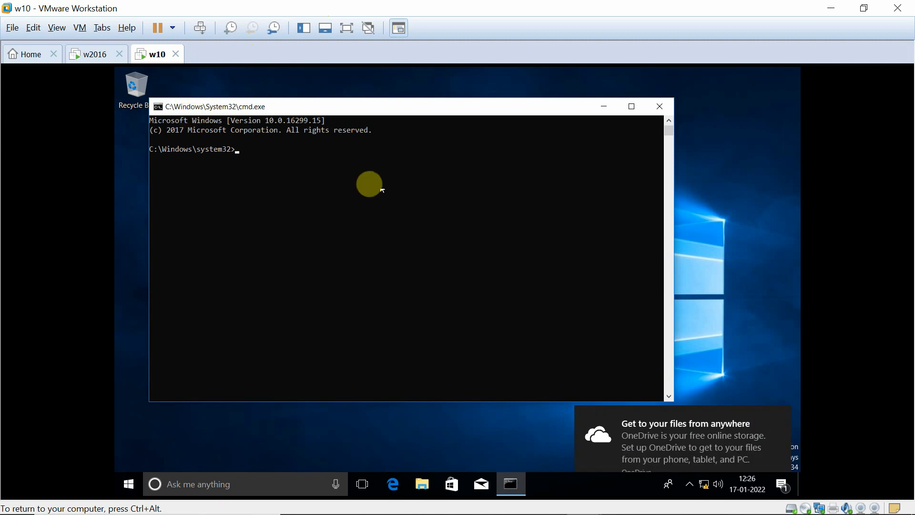
right_click(229, 106)
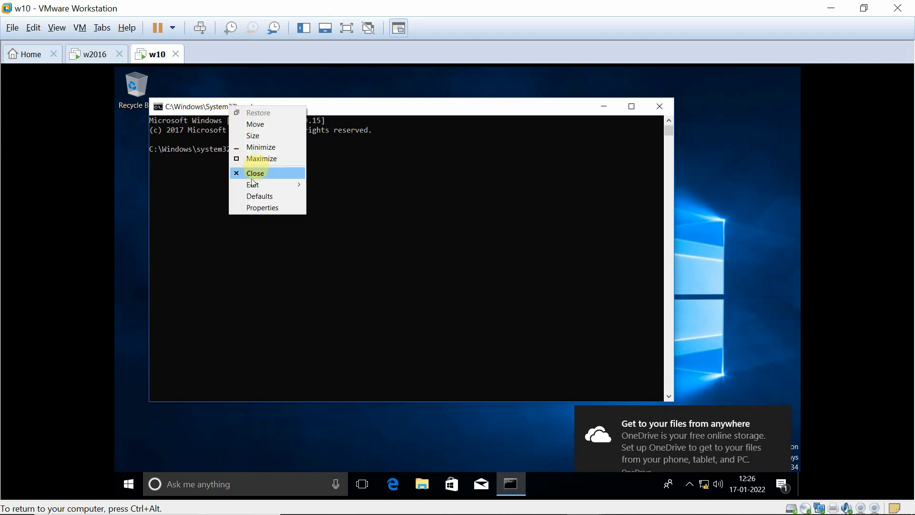
click(256, 209)
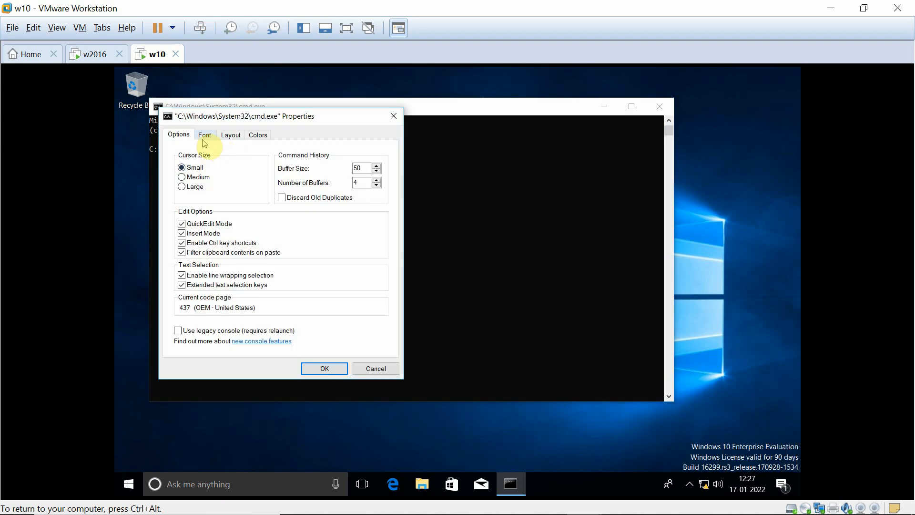
click(203, 141)
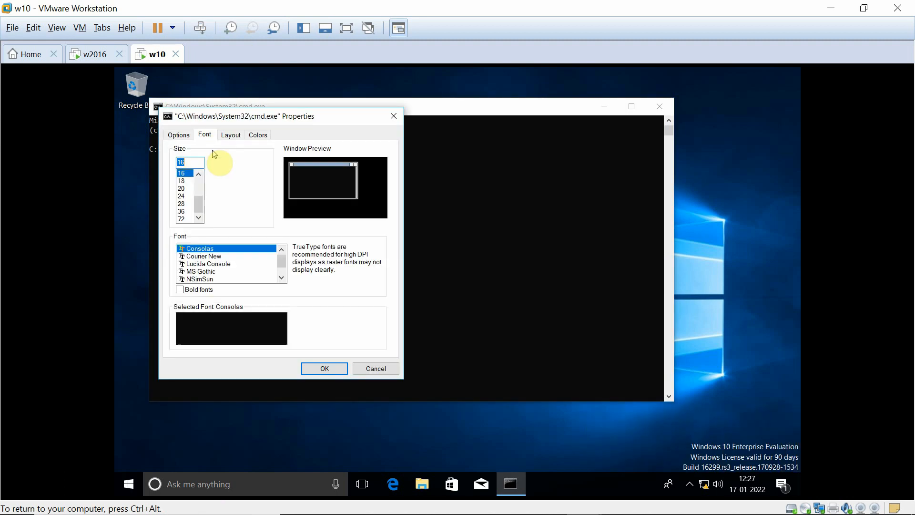
click(182, 196)
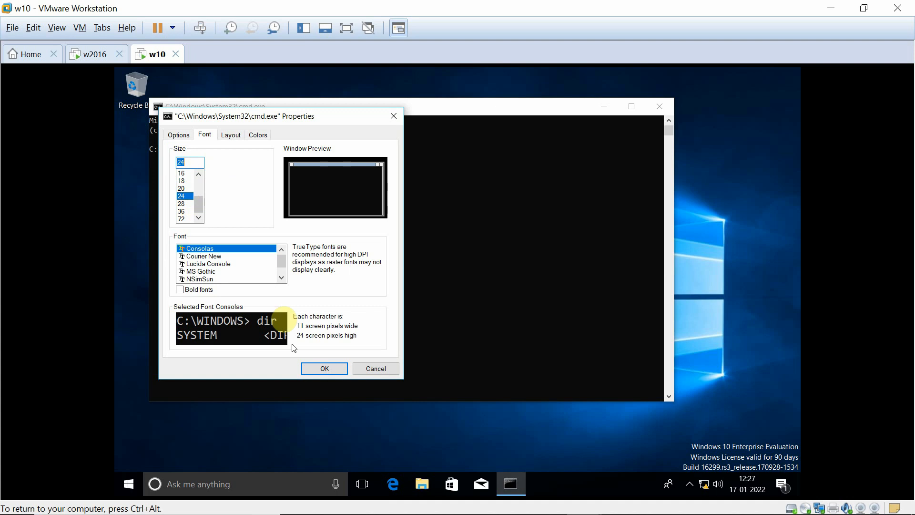
click(321, 369)
Step: Test the connection from w10 to the w2016 server with ping 172.24.0.16
click(340, 178)
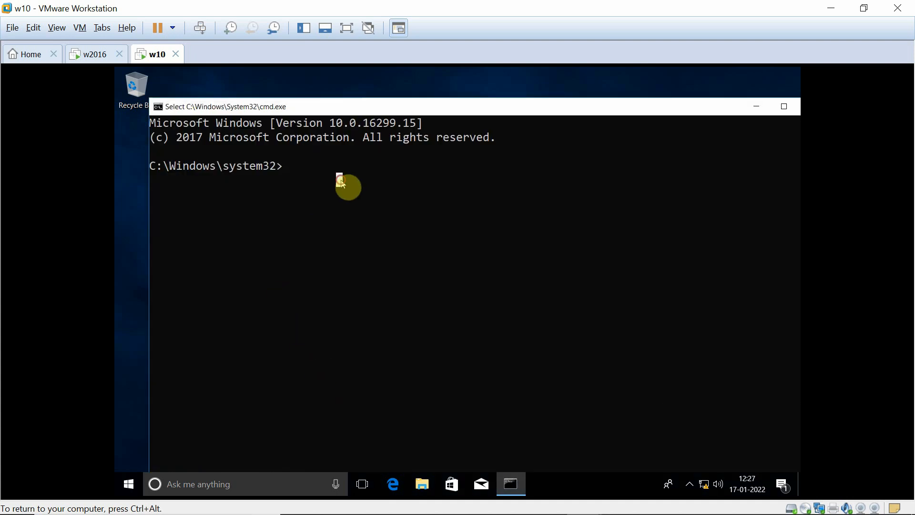
text(ping 172.)
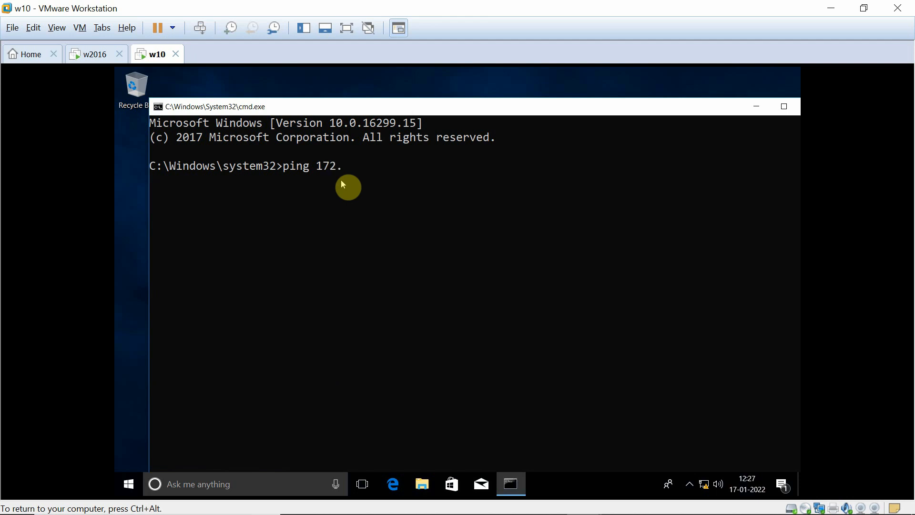
text(0.16)
key(Return)
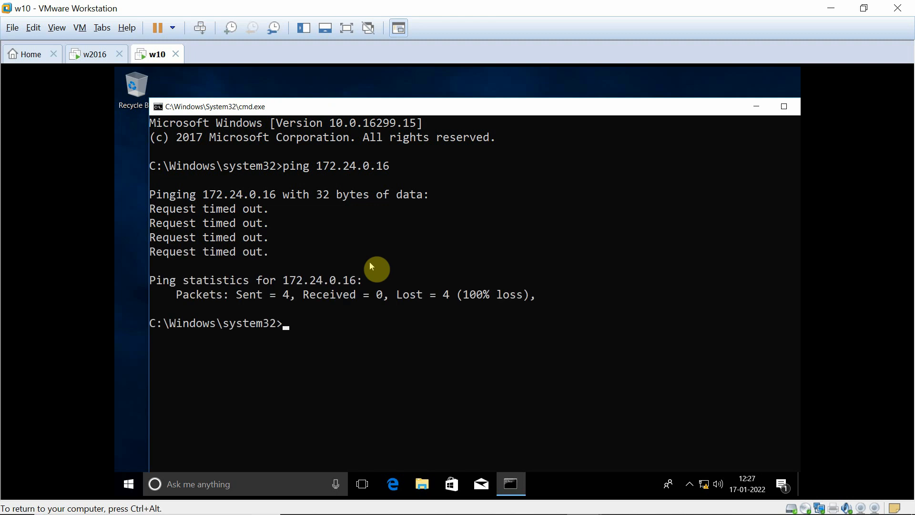
Step: Release input from w10 and switch to the Lab Setup document to review both machines' network settings
key(ctrl+alt)
mouse_move(566, 498)
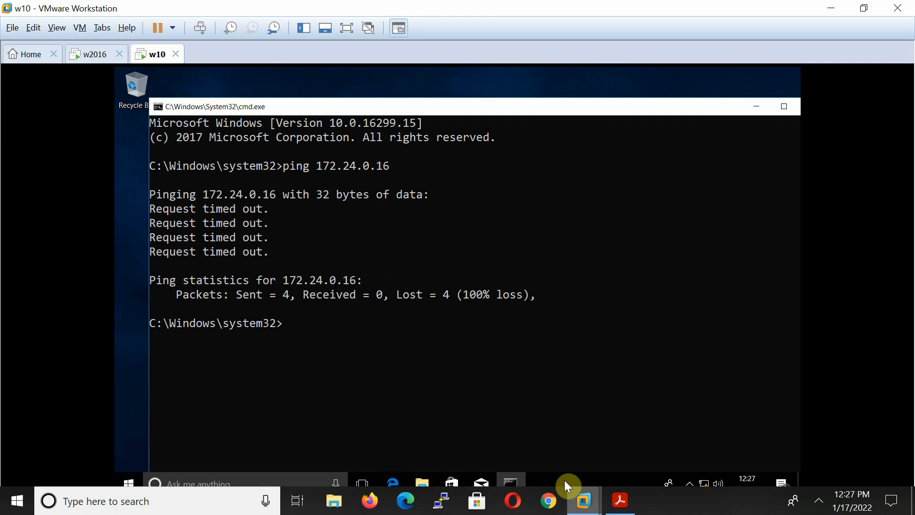
click(612, 505)
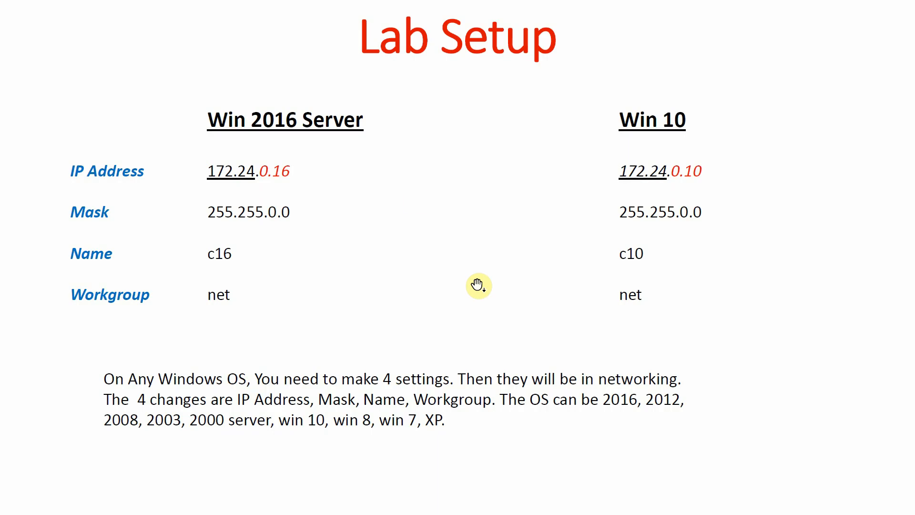